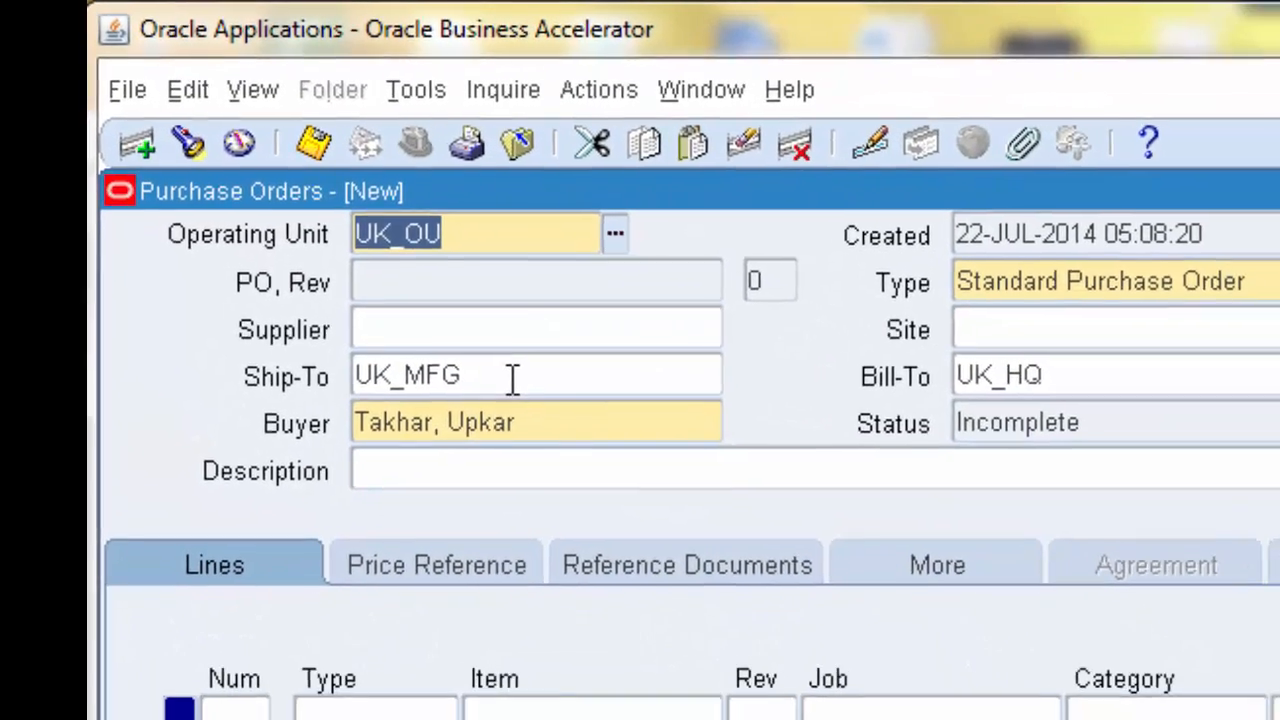
Review the new purchase order's header: ship-to, buyer, order type, status and currency.
click(556, 407)
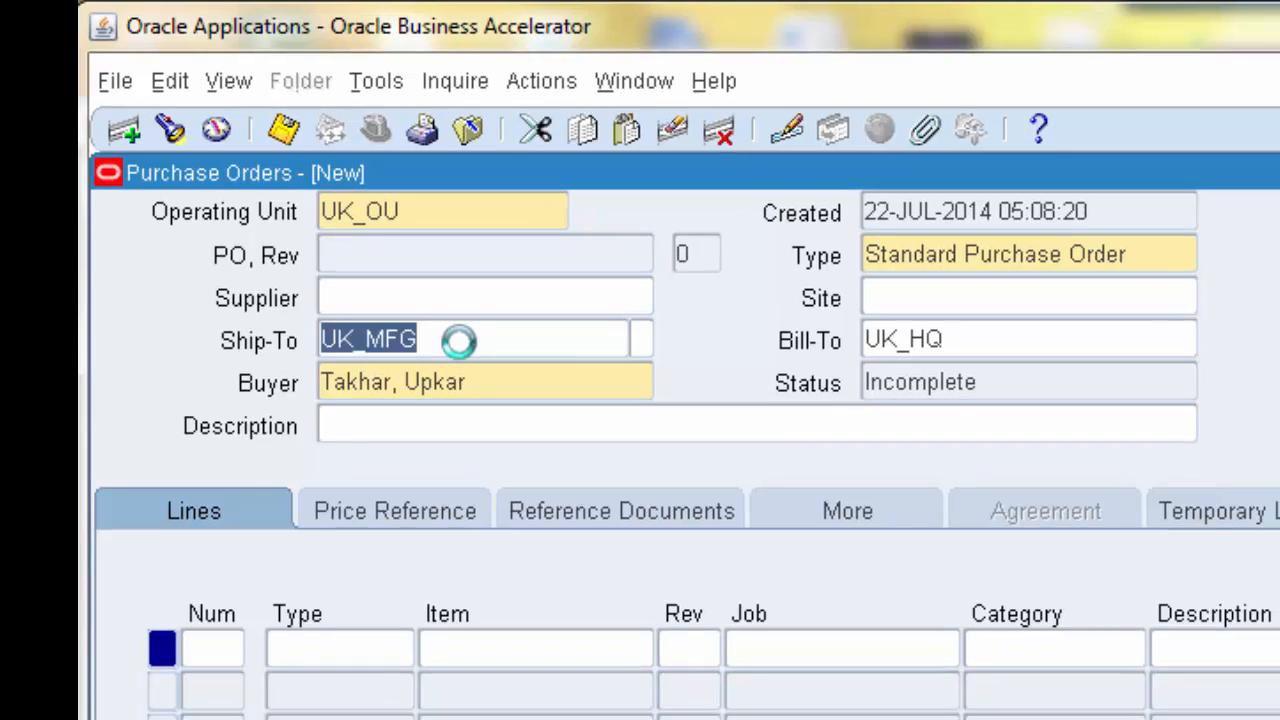
click(469, 383)
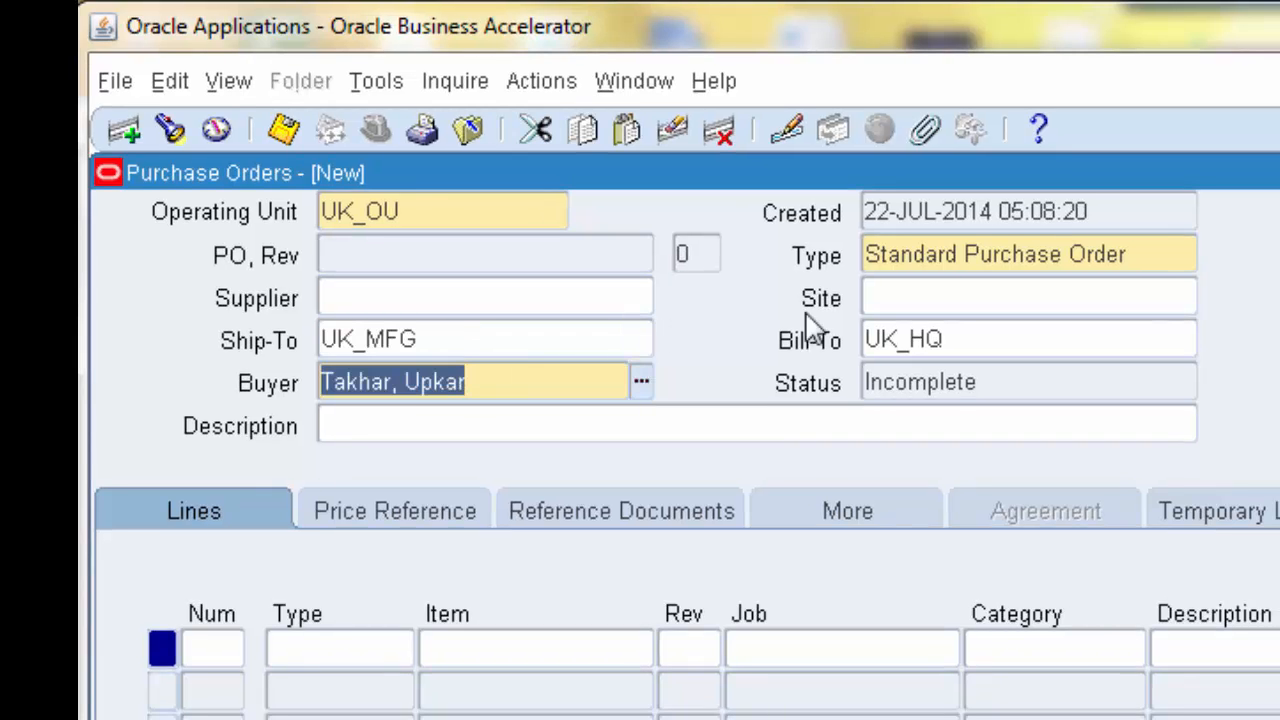
click(1155, 252)
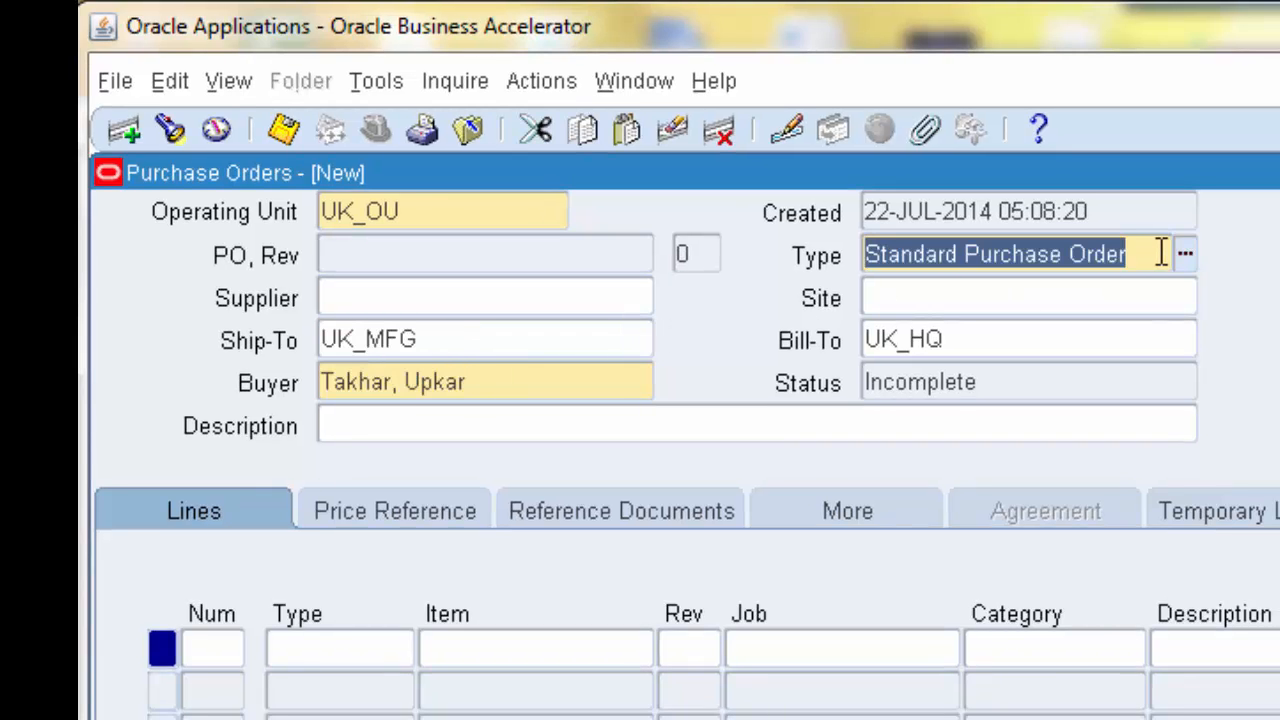
click(1082, 384)
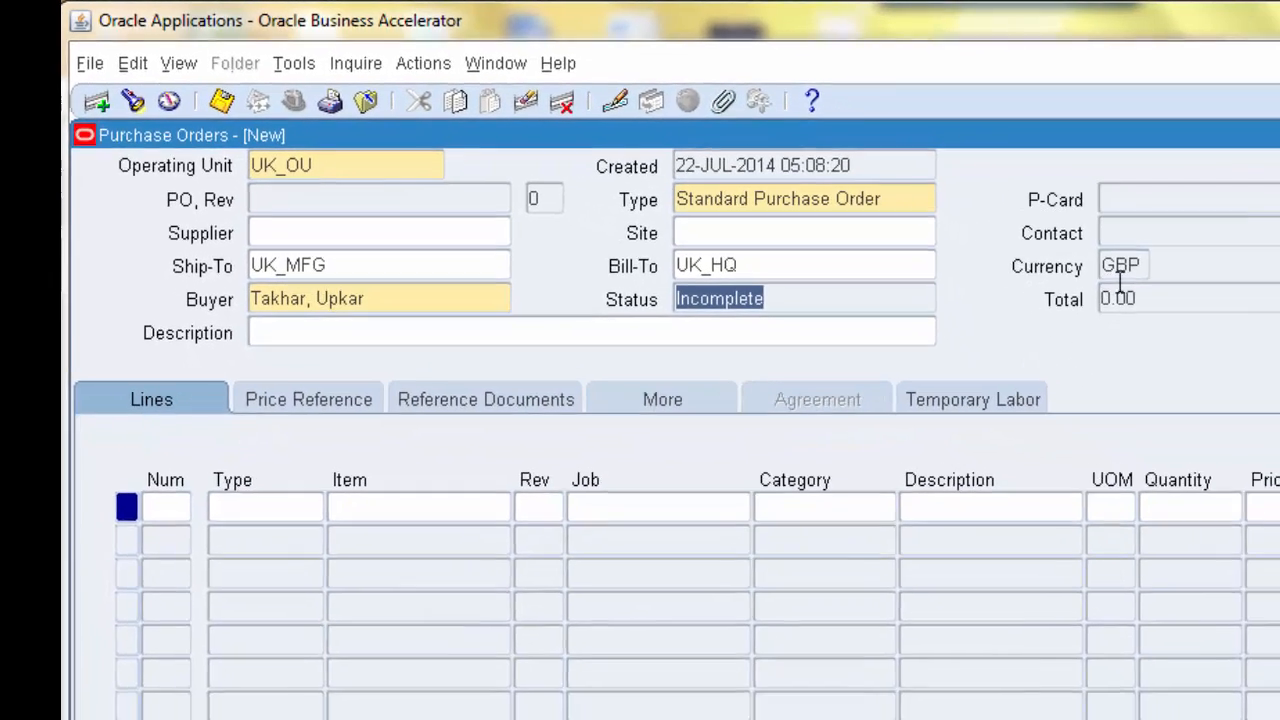
click(1097, 260)
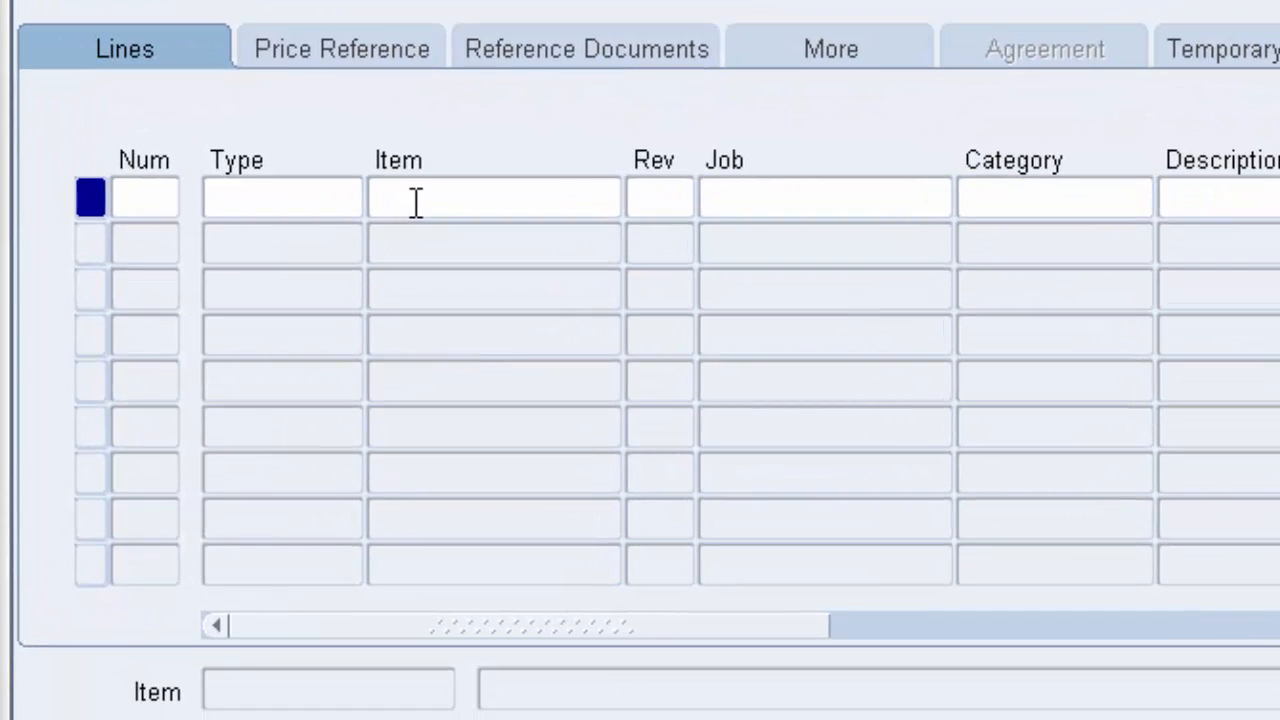
Start line 1 as Goods and look up items with the criterion "%", choosing item 1000811.
click(349, 494)
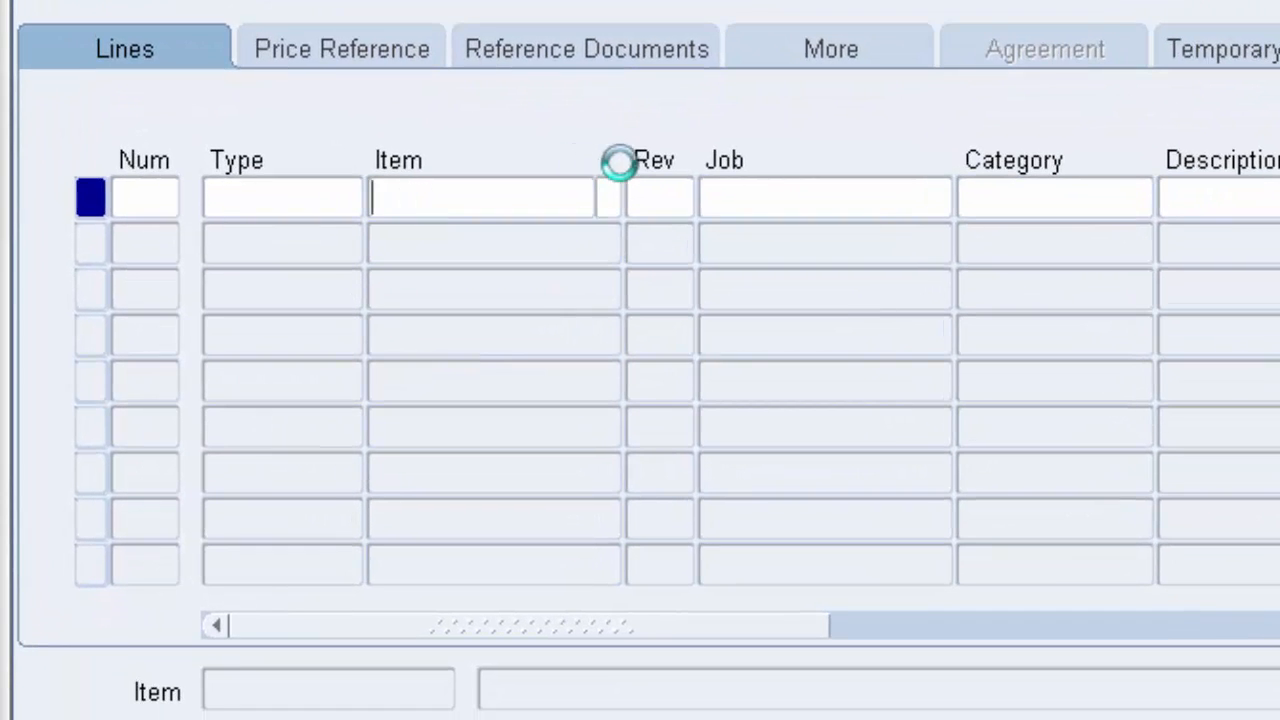
click(346, 200)
click(477, 197)
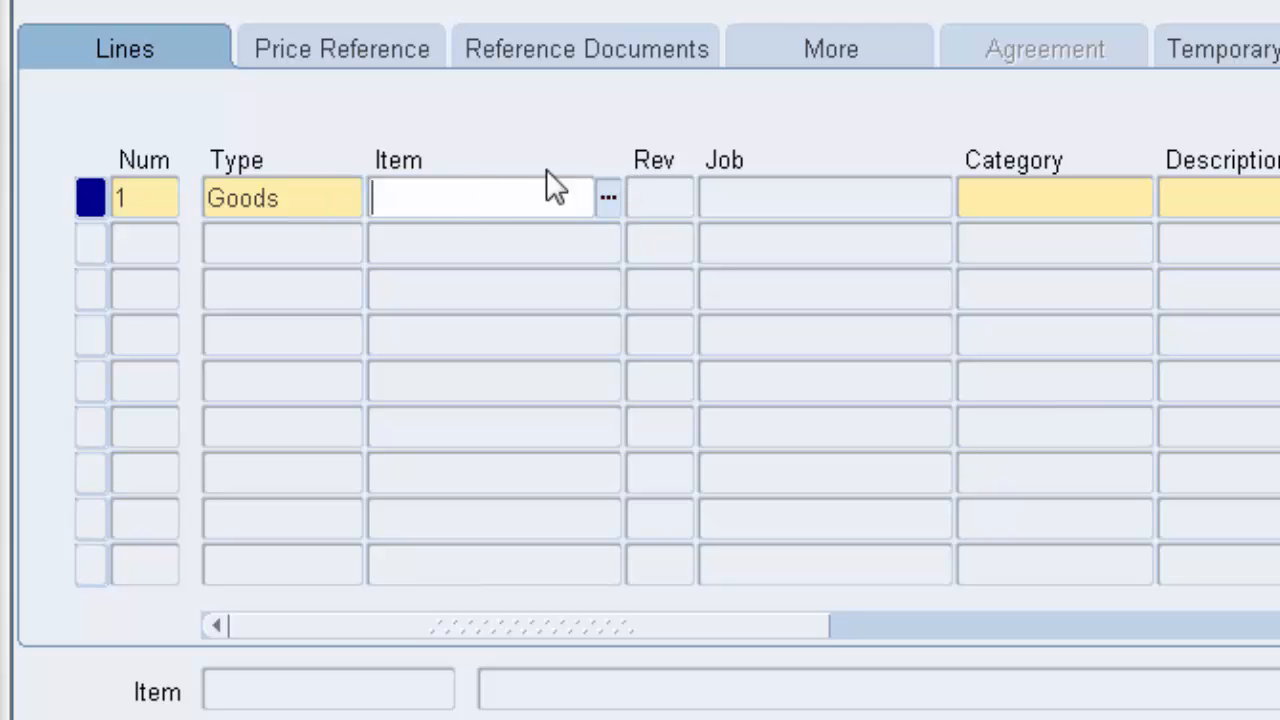
click(607, 197)
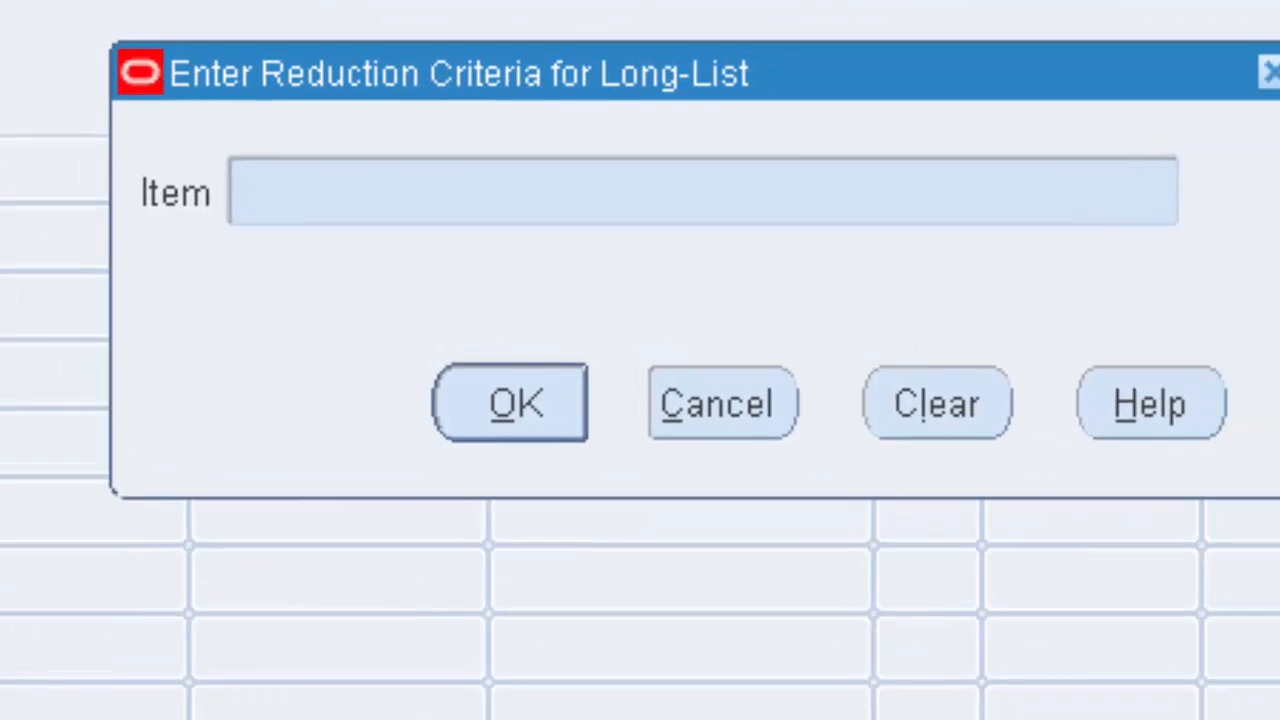
text(%)
click(465, 408)
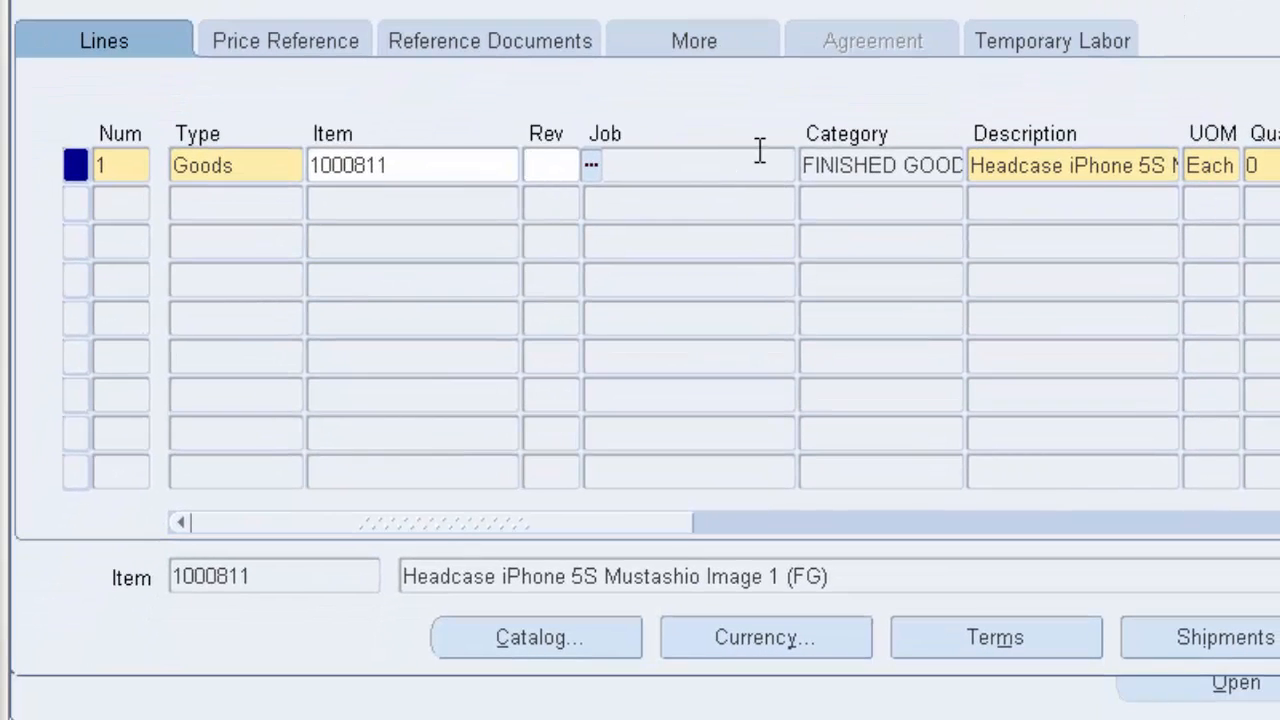
Check line 1's category and description, and set its quantity to 10 and price to 5.
click(864, 163)
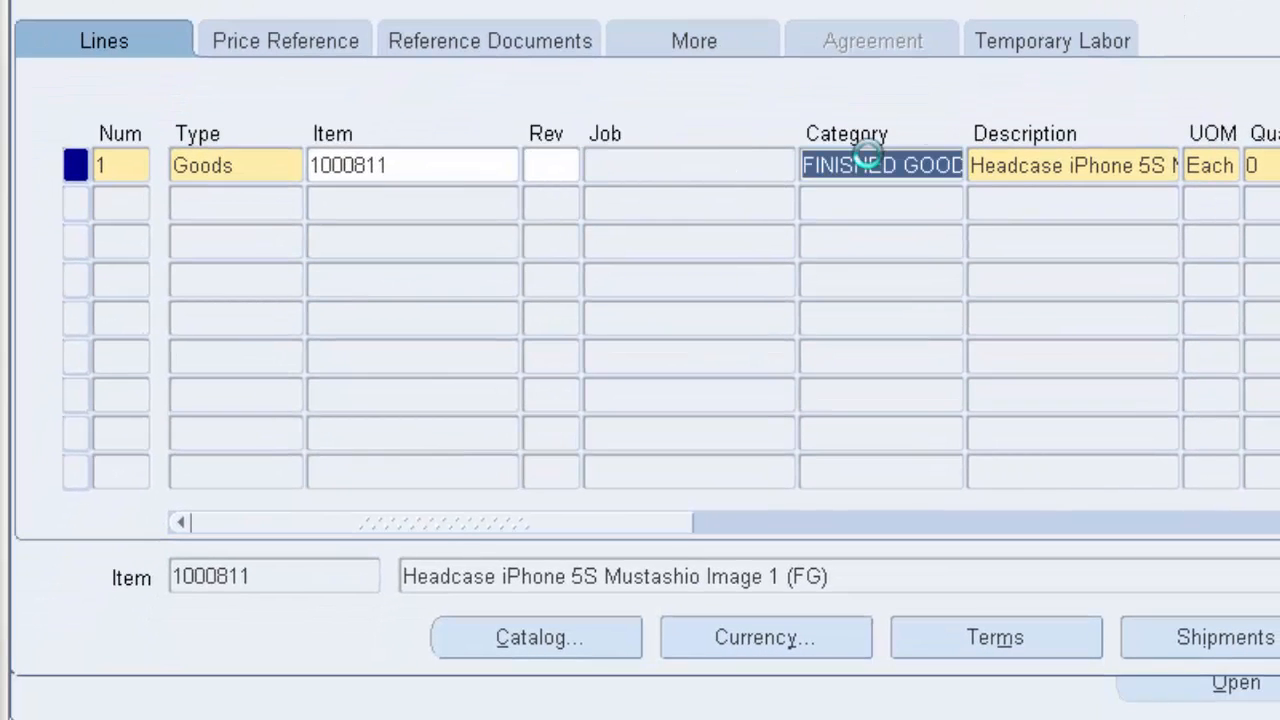
click(1069, 158)
drag(1089, 158, 1228, 173)
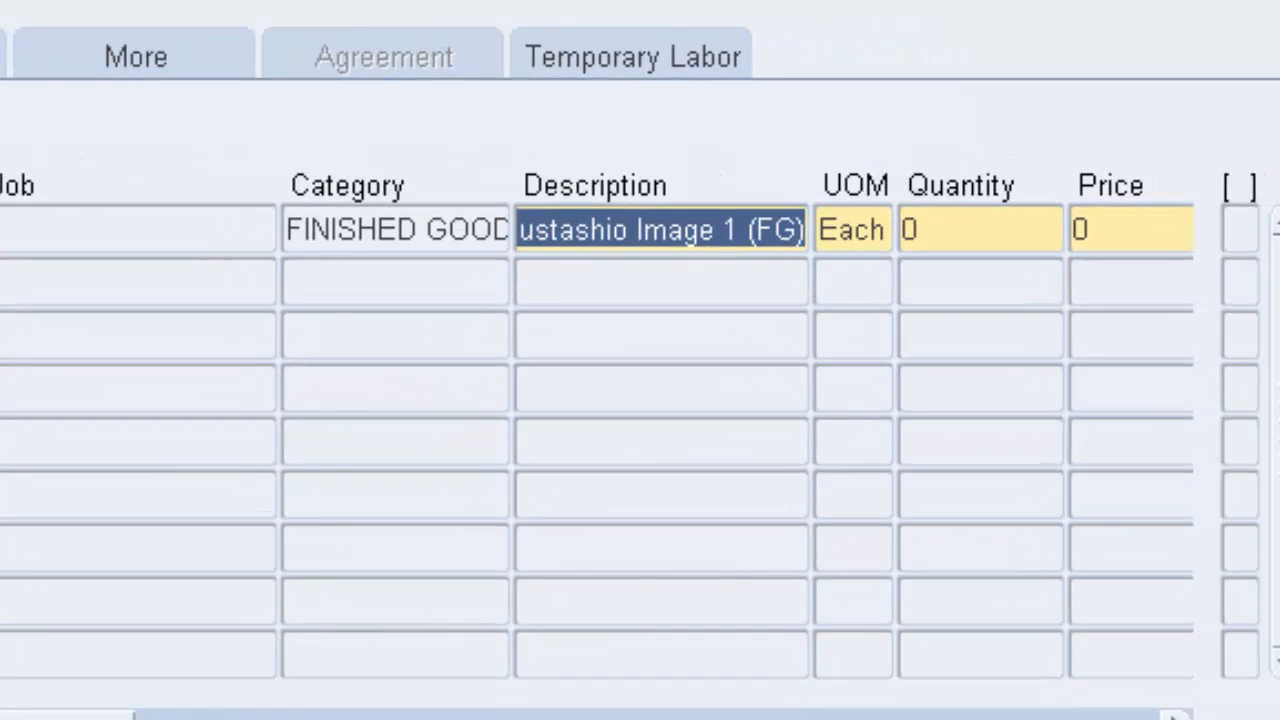
drag(0, 716, 153, 717)
click(415, 232)
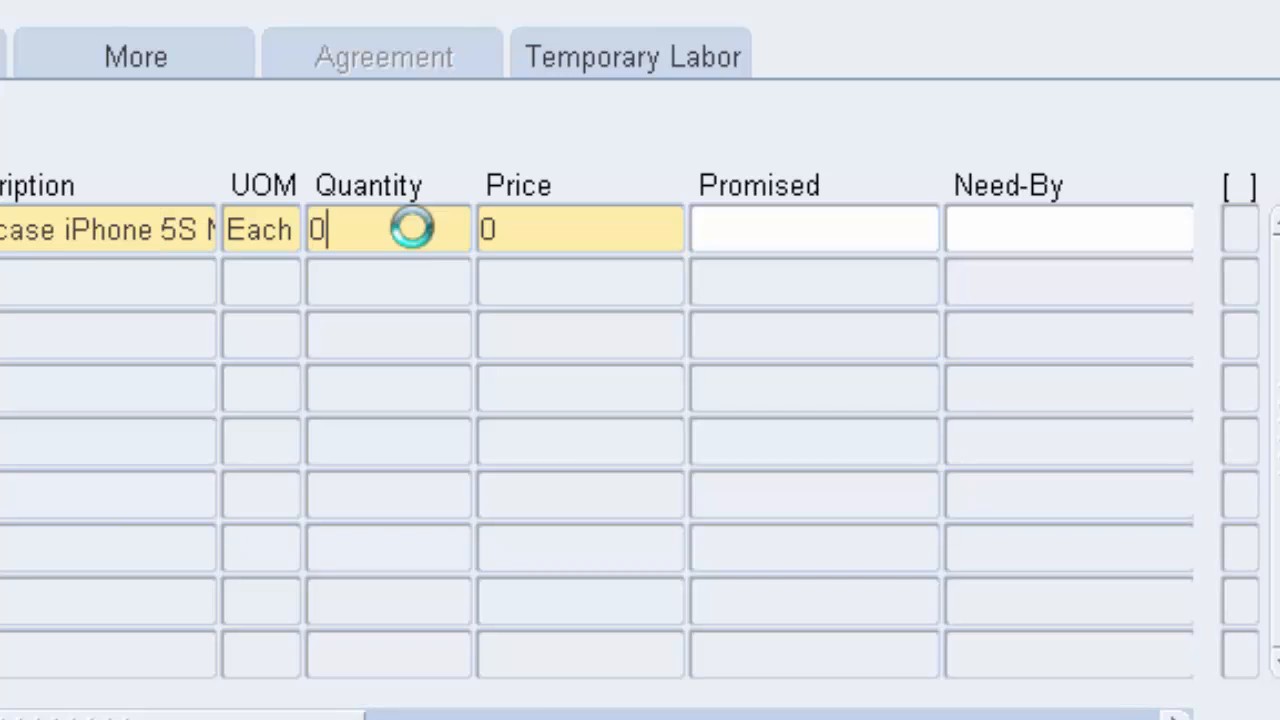
text(10)
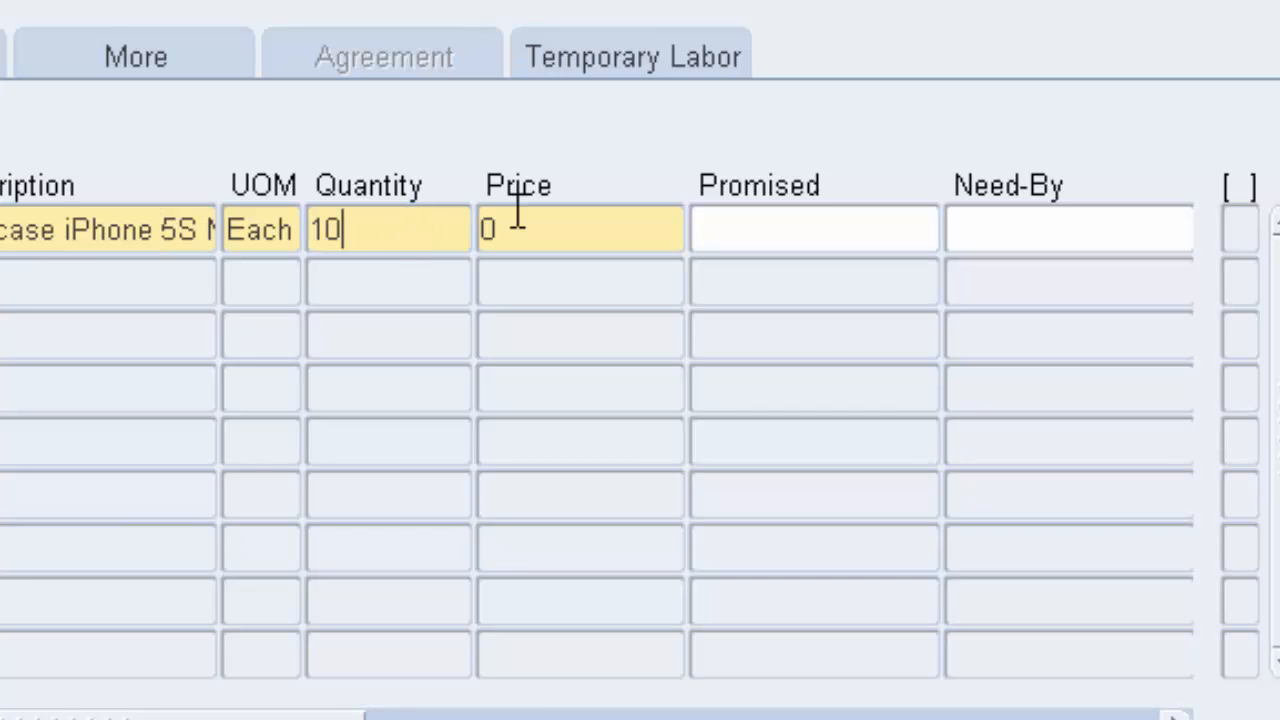
click(535, 240)
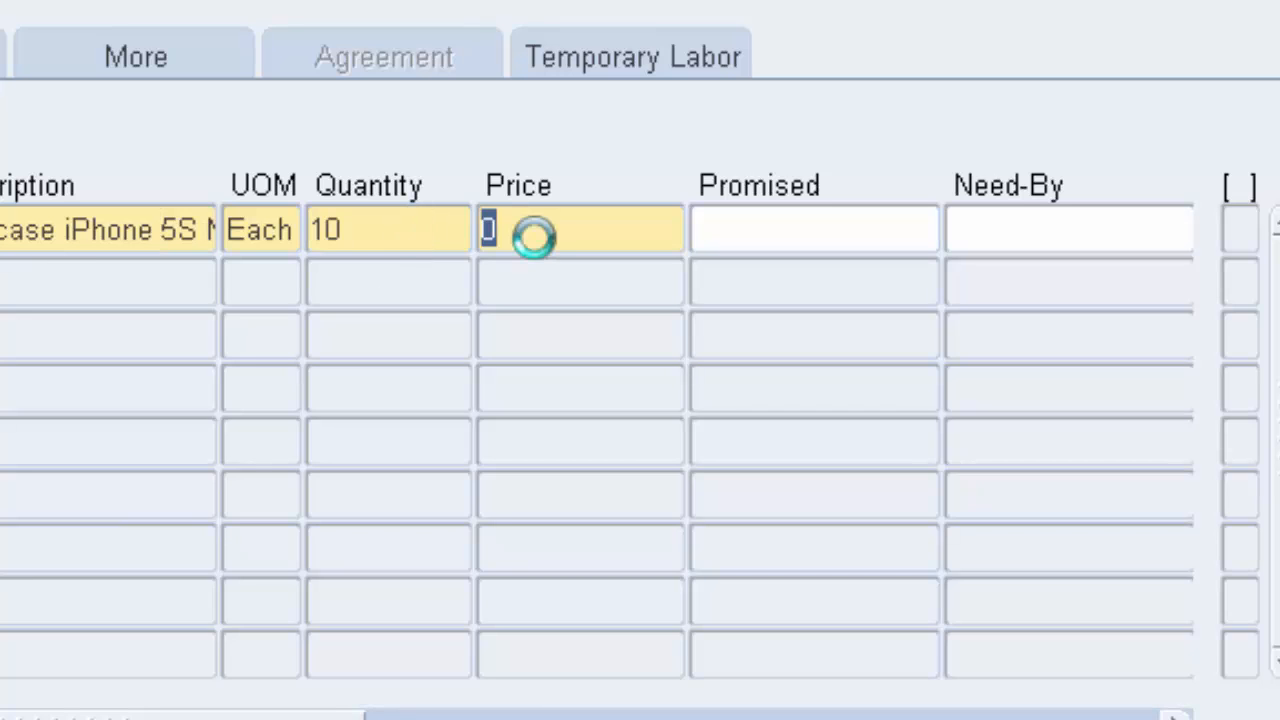
text(5)
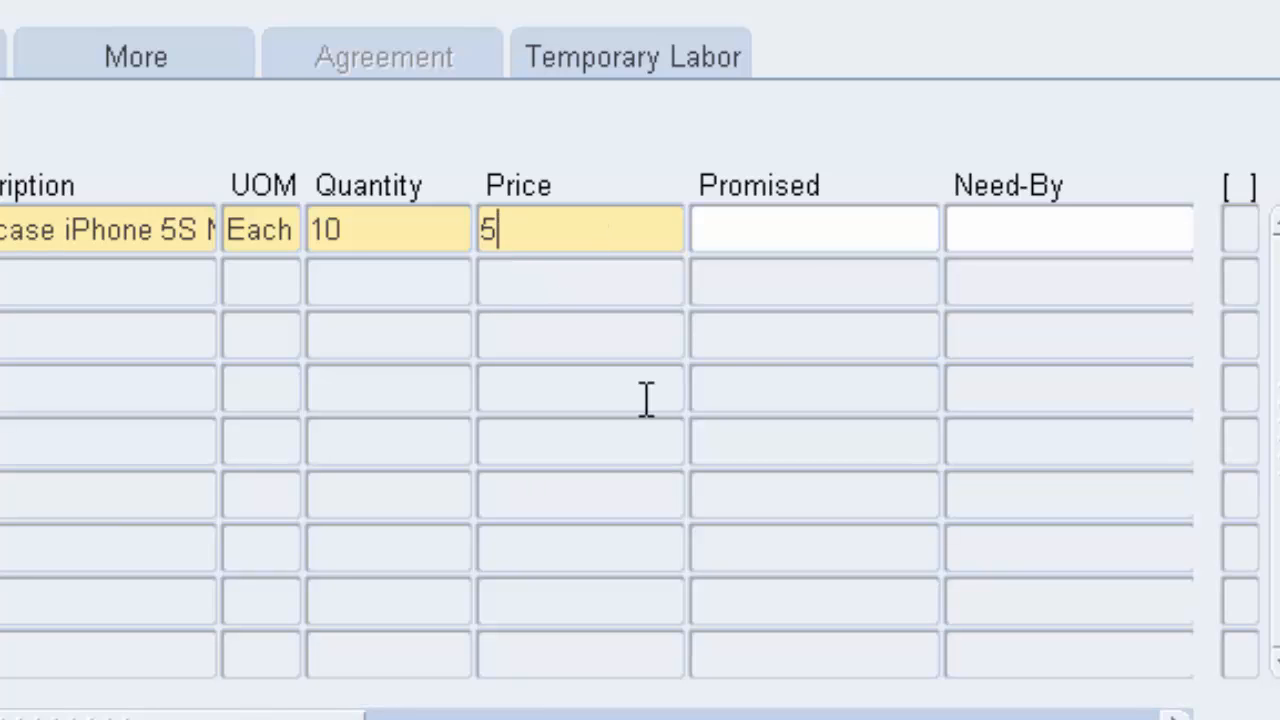
Check line 1's amount, and open its shipments to review the ship-to location and quantity.
click(794, 214)
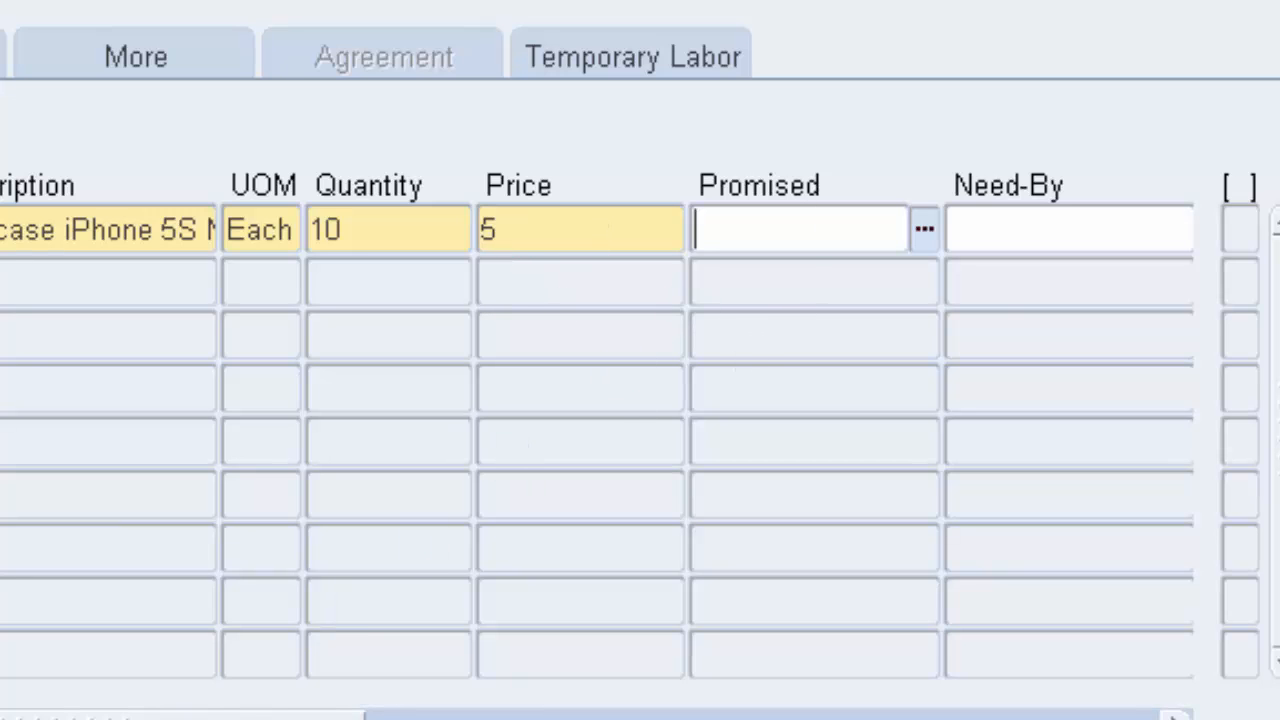
drag(225, 716, 737, 714)
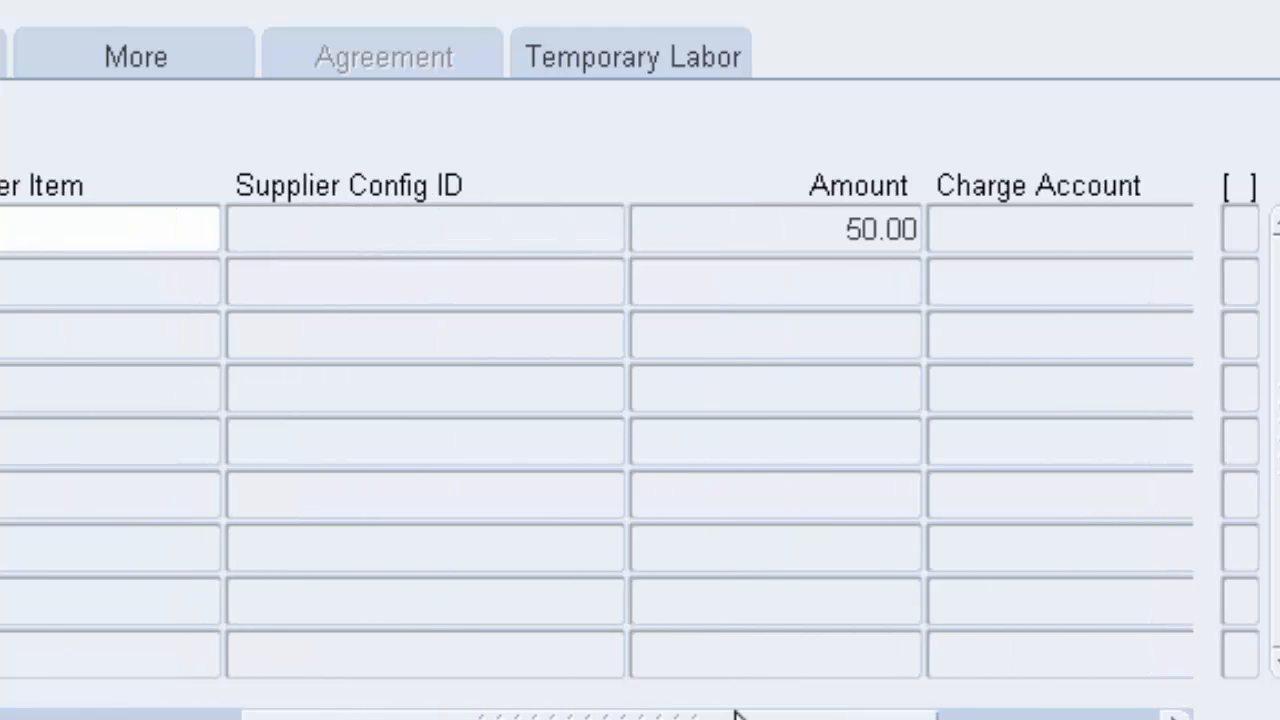
click(580, 229)
drag(888, 716, 1063, 714)
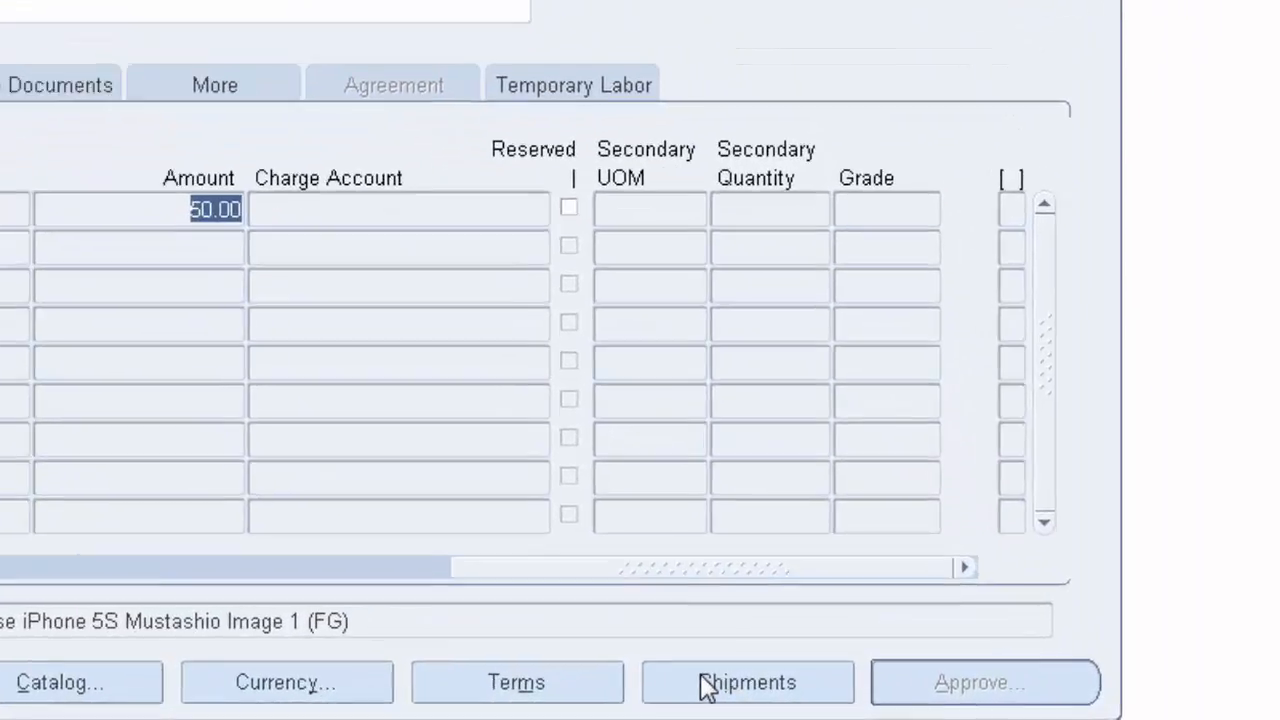
click(773, 692)
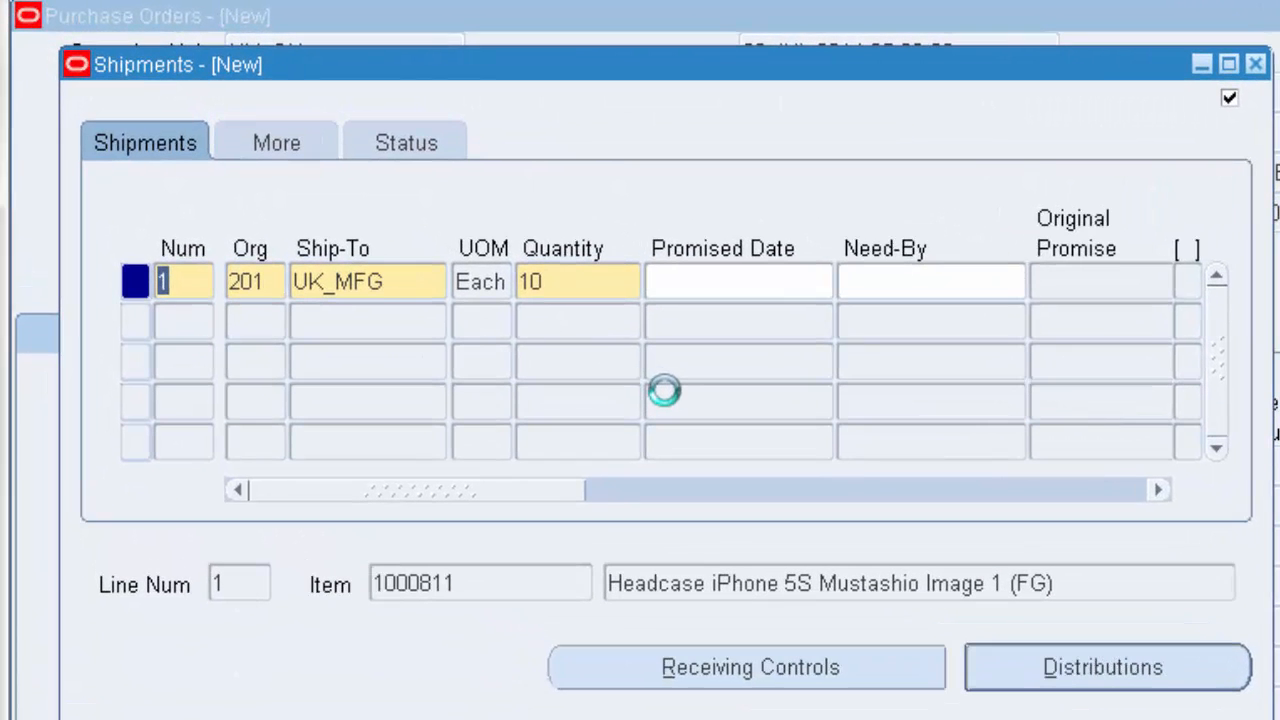
click(400, 282)
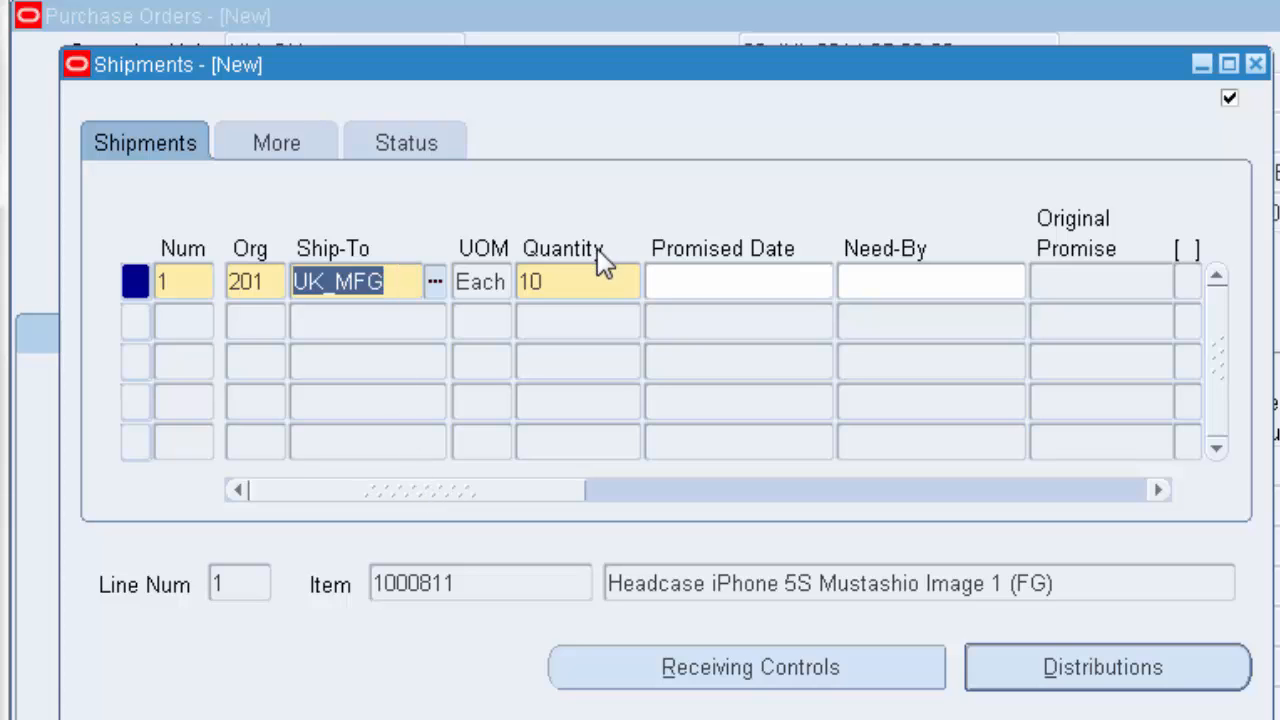
click(594, 280)
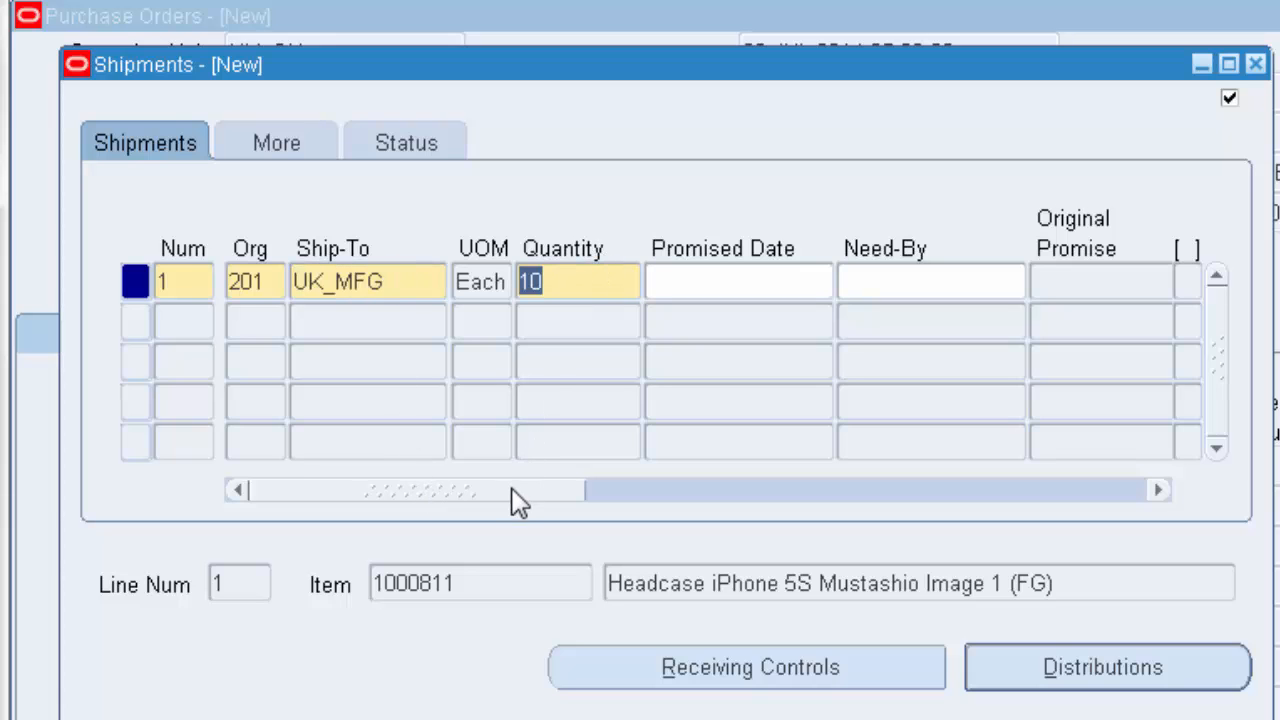
drag(512, 490, 274, 509)
Try to open the distributions of shipment 1, and set the shipment's need-by date to 25-JUL-2014.
click(1073, 586)
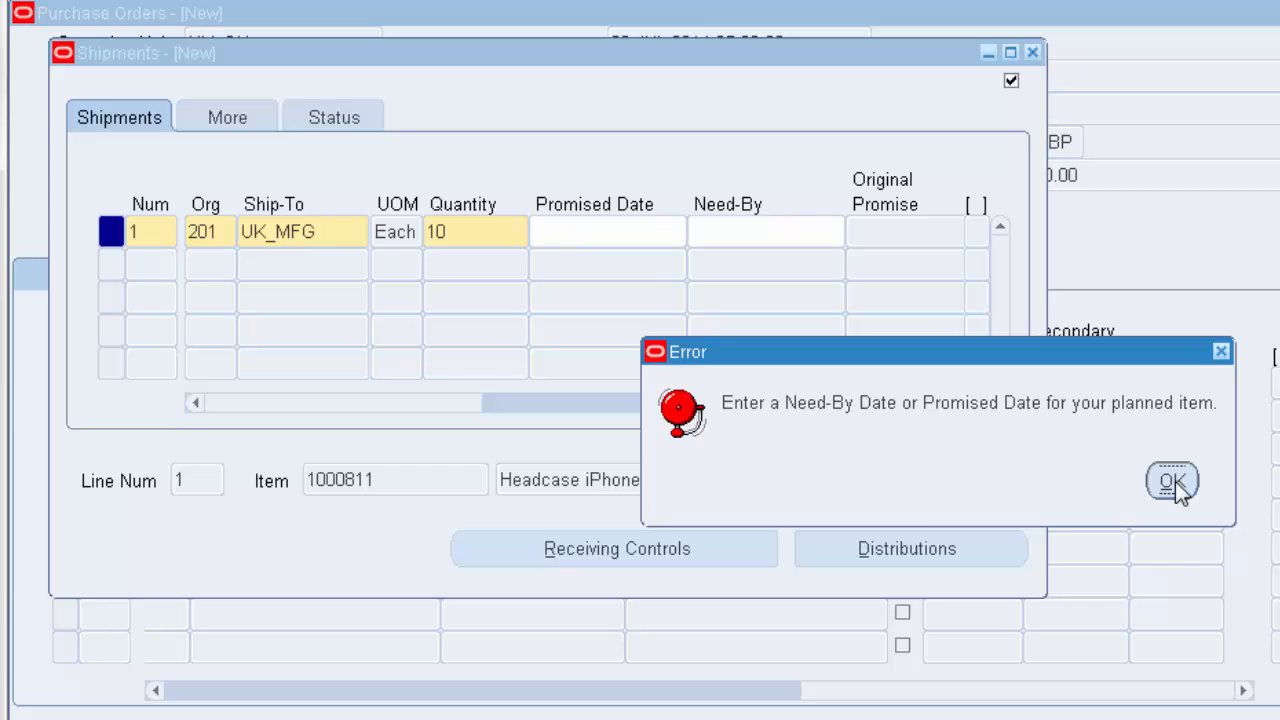
click(1172, 482)
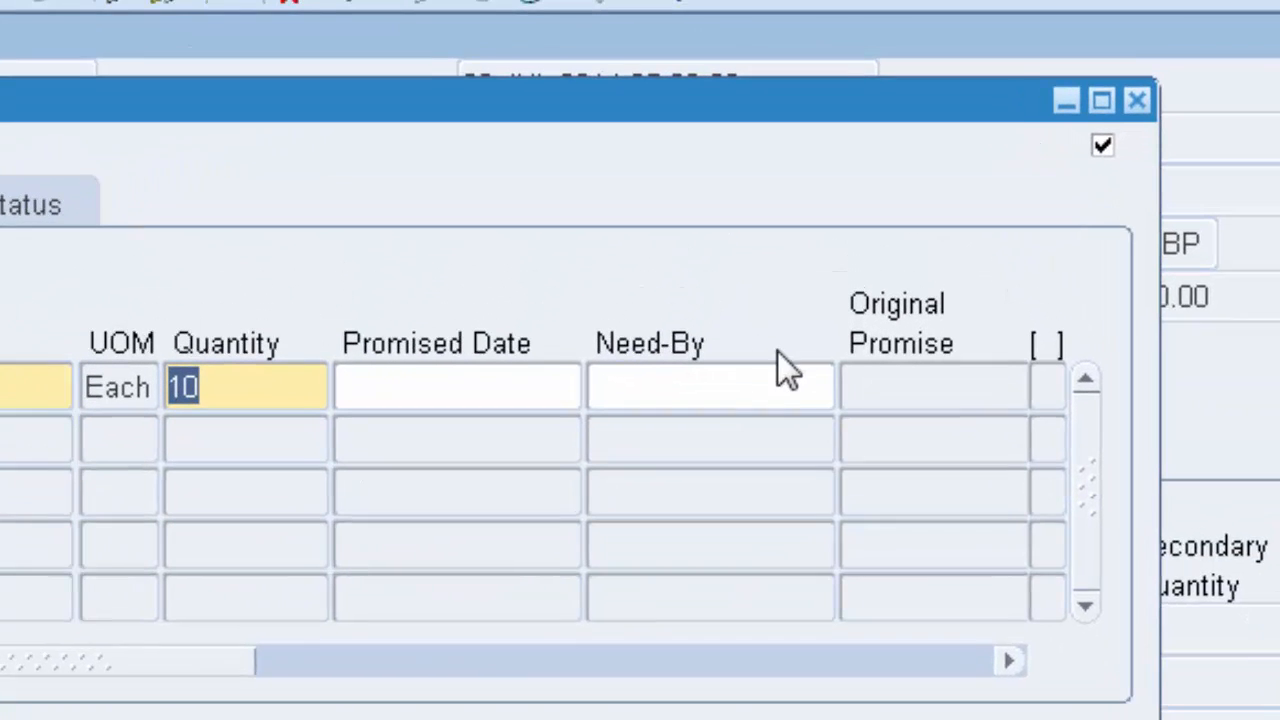
click(749, 385)
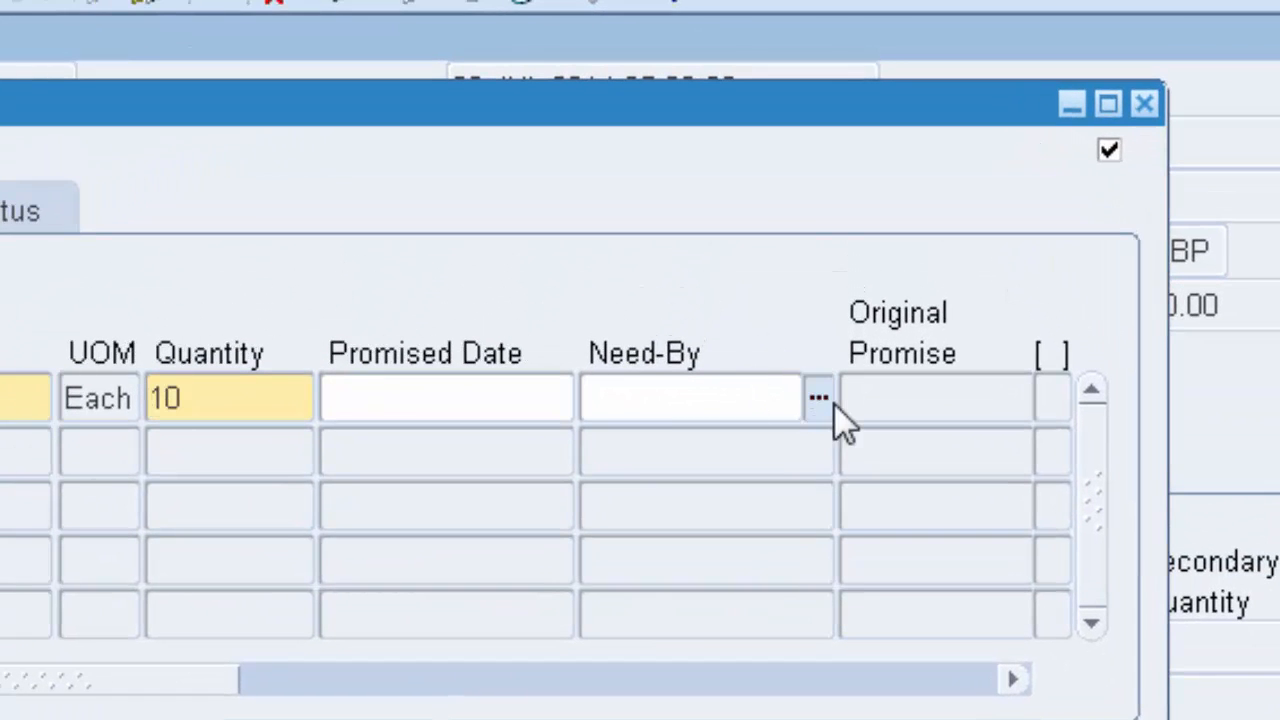
click(819, 399)
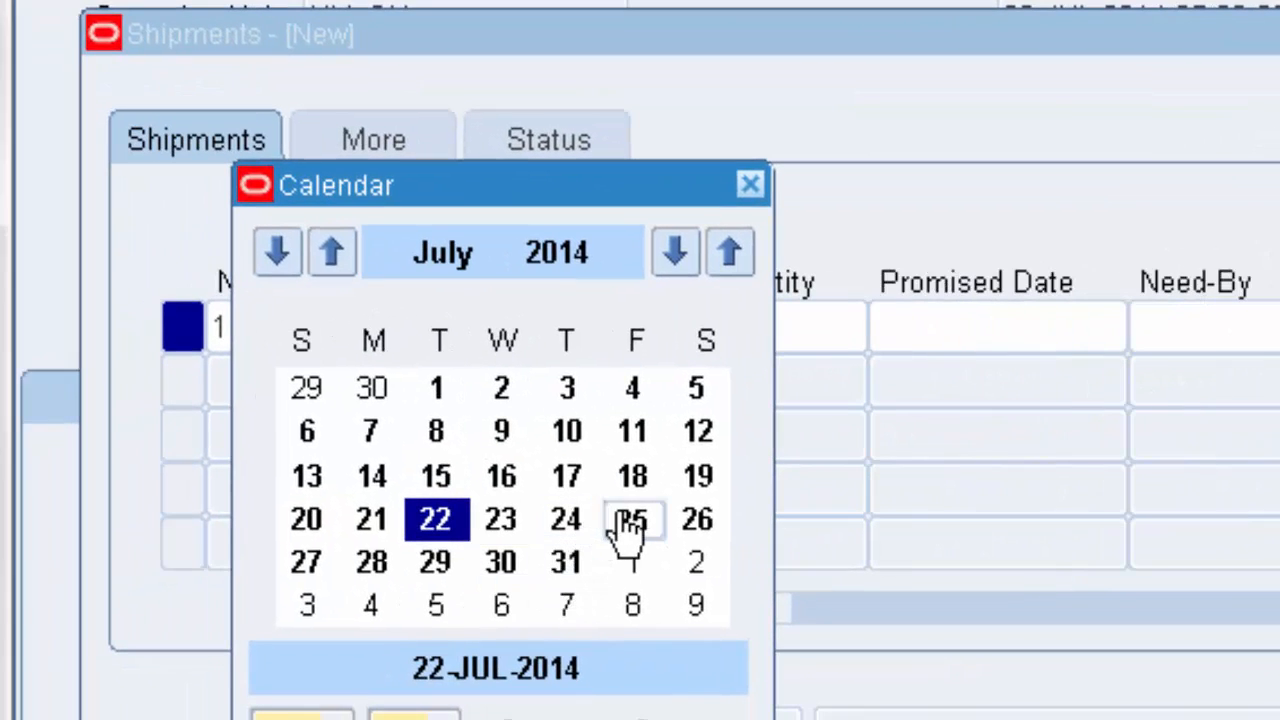
click(620, 518)
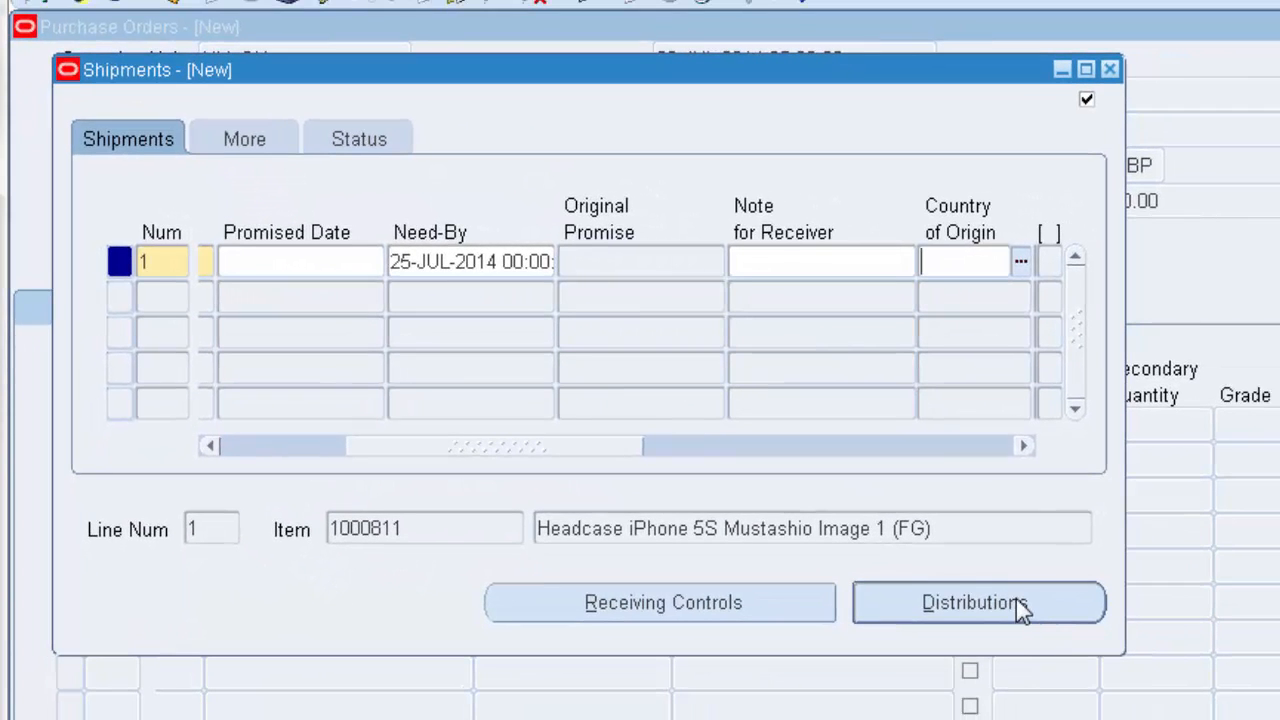
Open the distributions of shipment 1 and fill in the default PO charge account.
click(1017, 603)
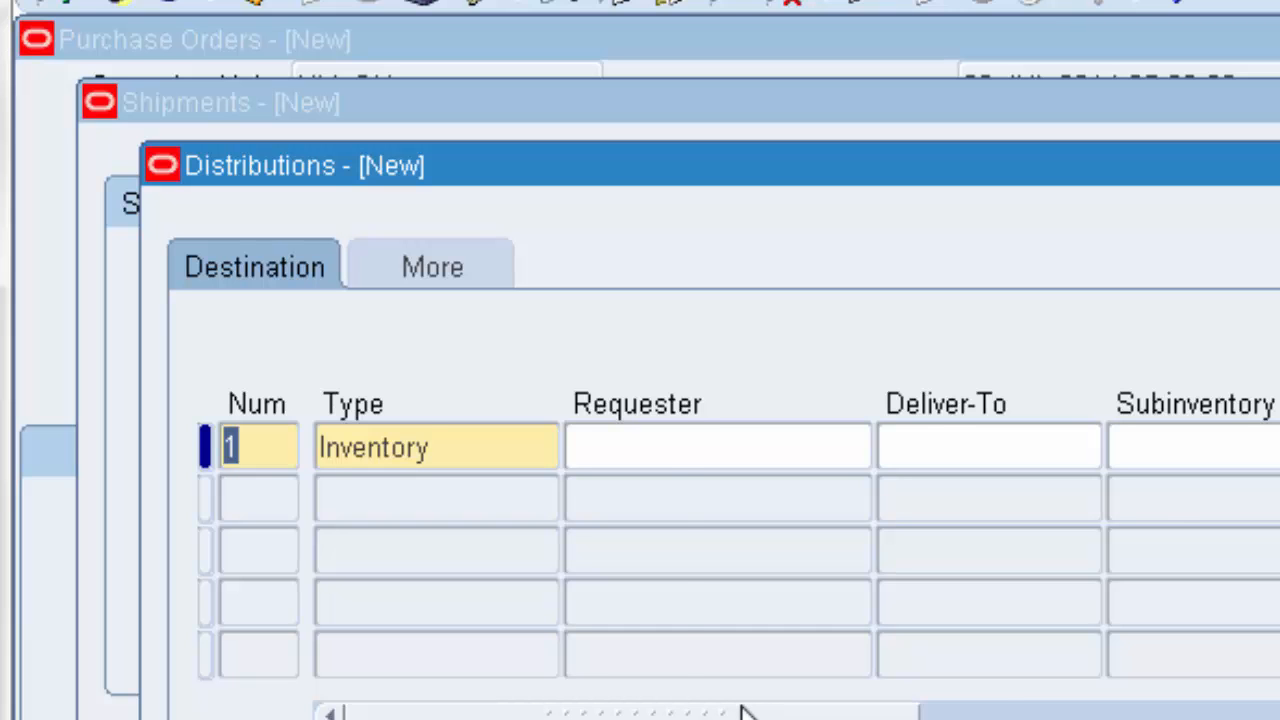
drag(742, 712, 1080, 712)
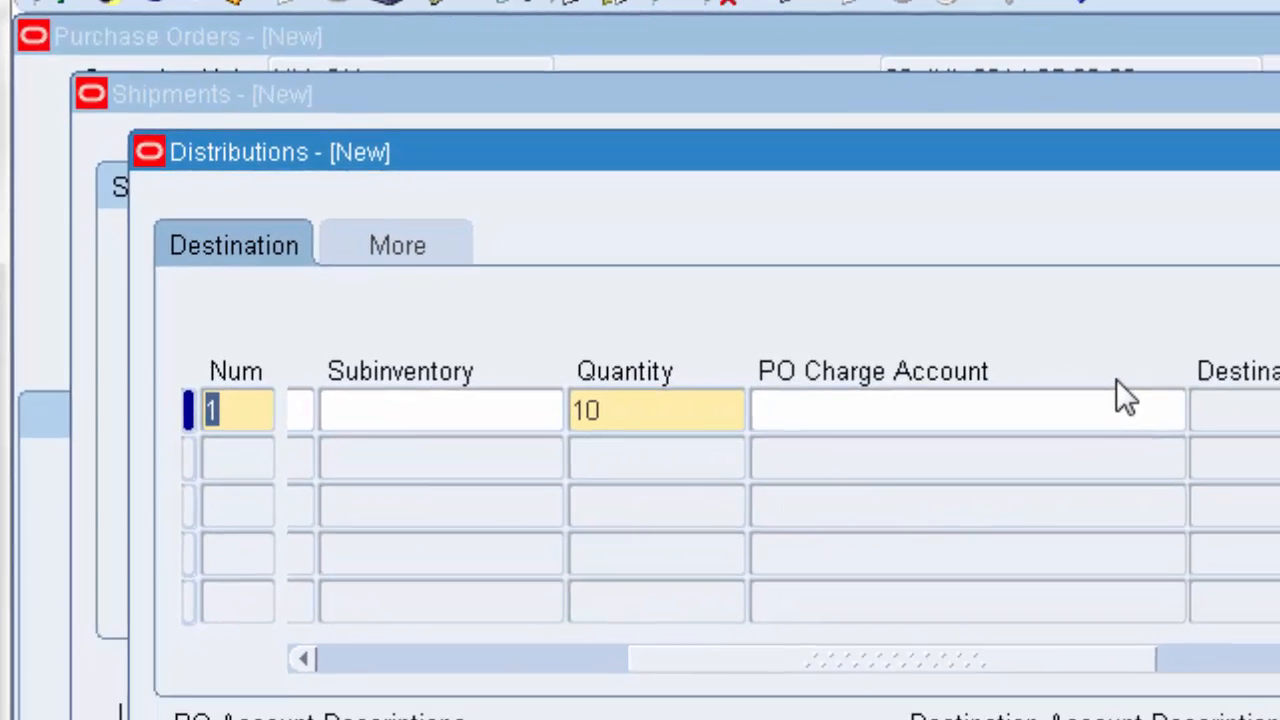
click(1122, 405)
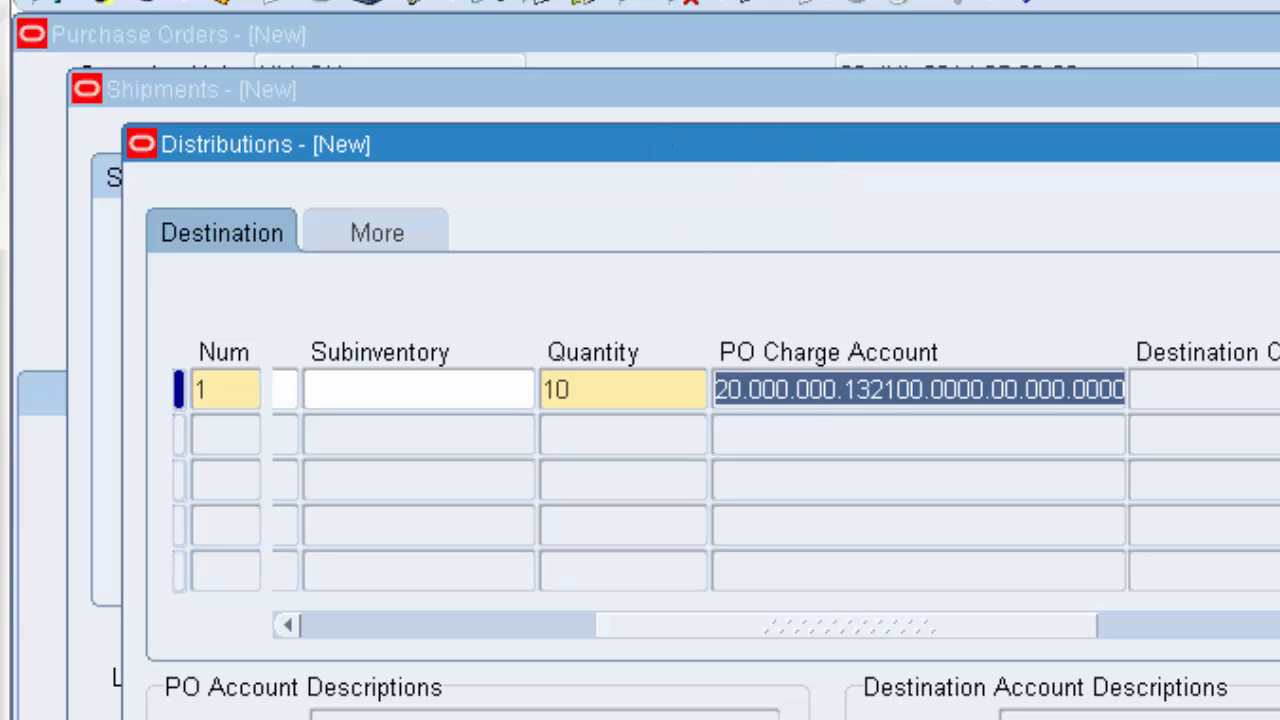
Inspect the account and company segments of the distribution's PO charge account.
click(745, 10)
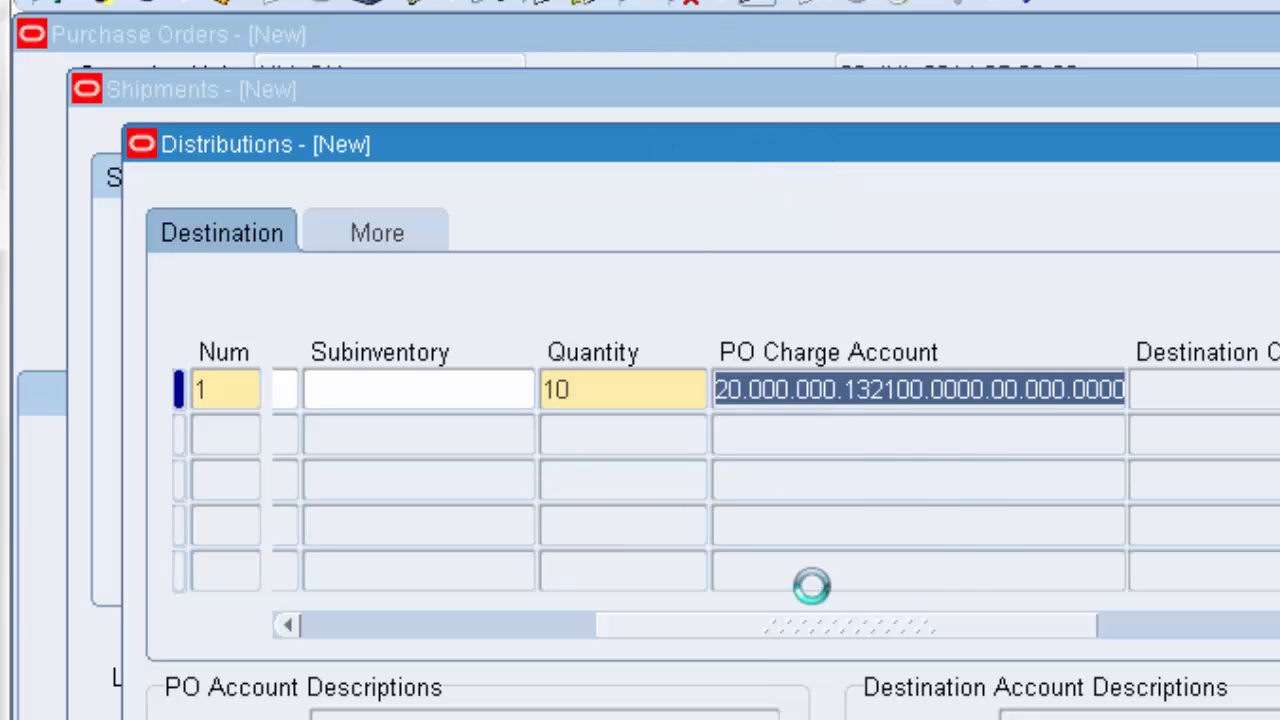
double_click(868, 551)
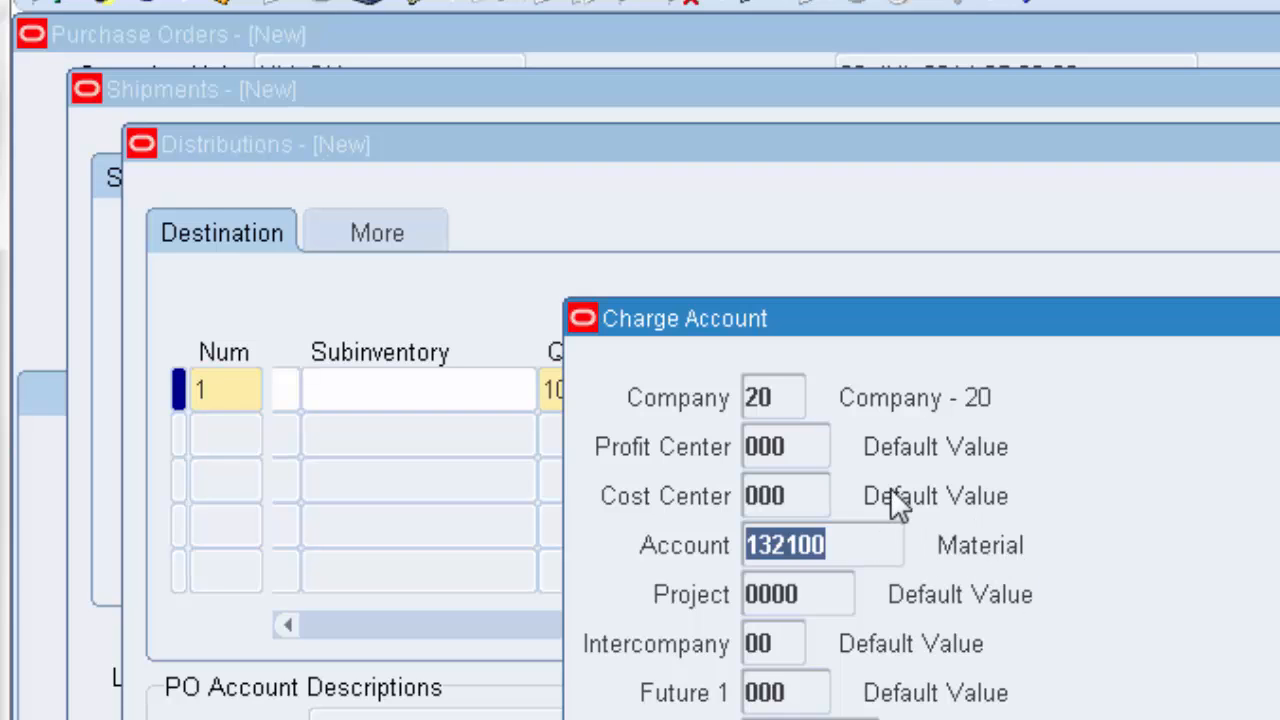
double_click(794, 397)
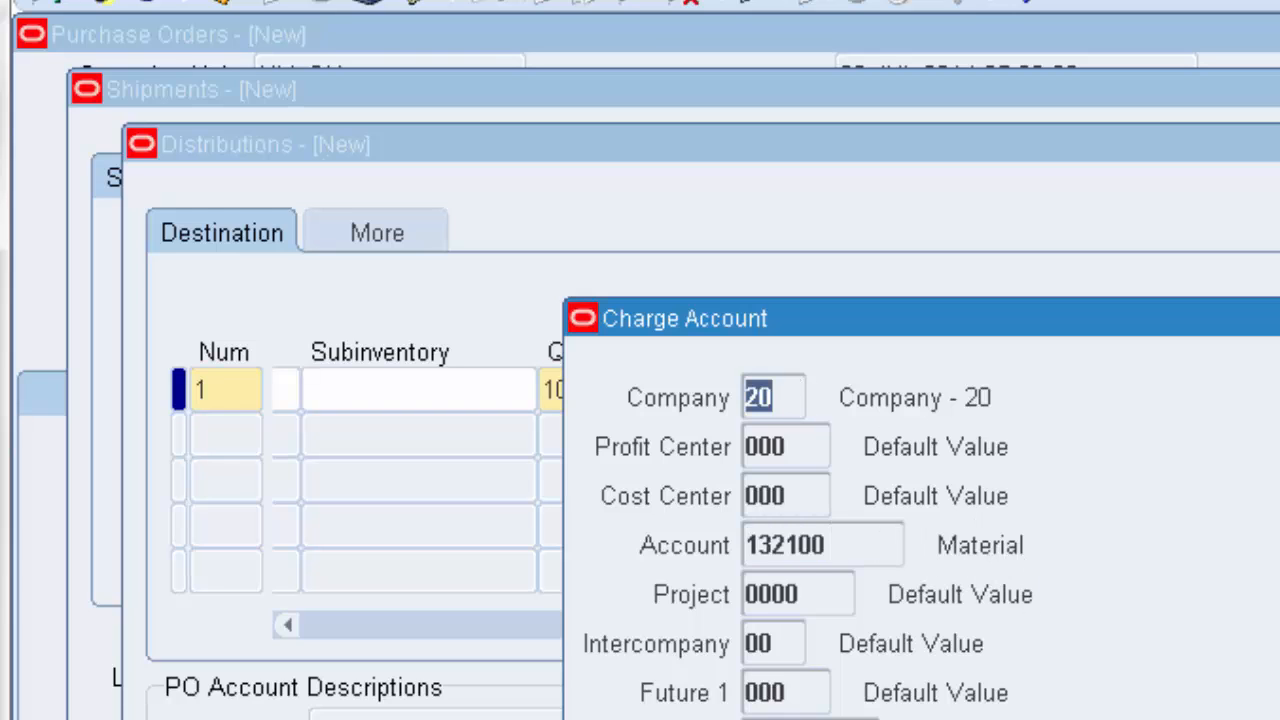
double_click(760, 397)
click(782, 397)
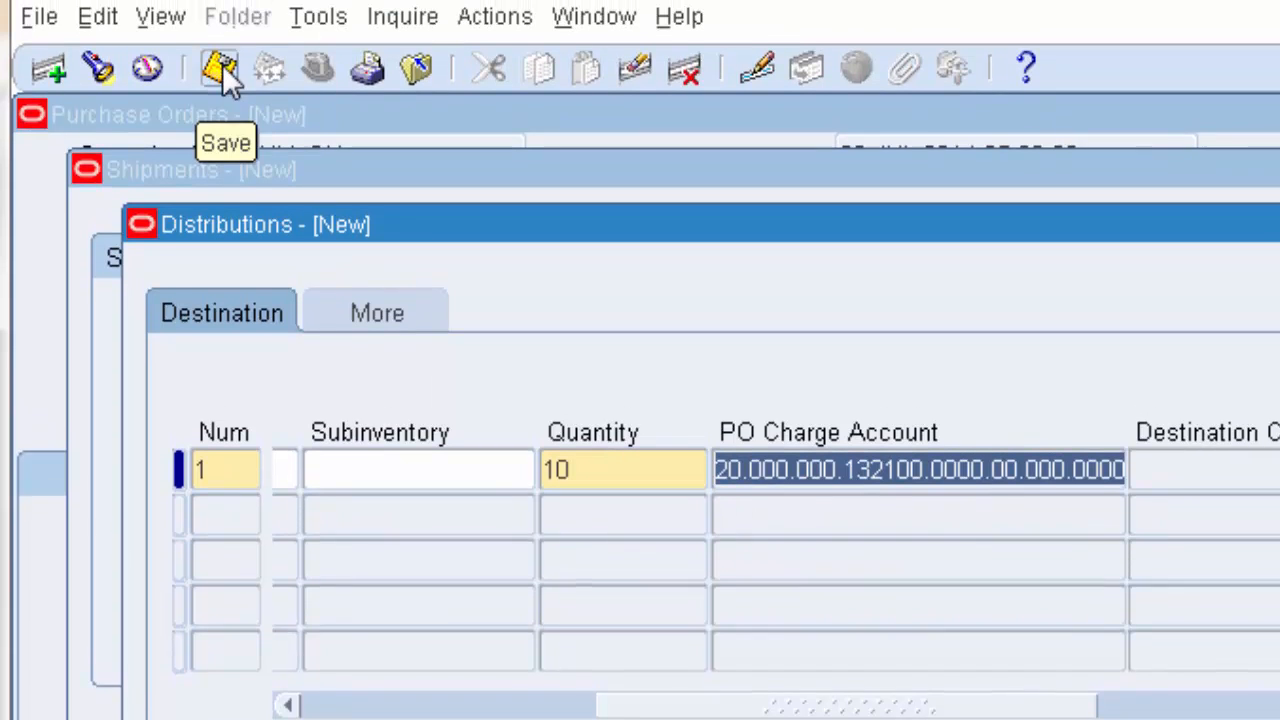
Save the purchase order and close the Distributions window.
click(222, 64)
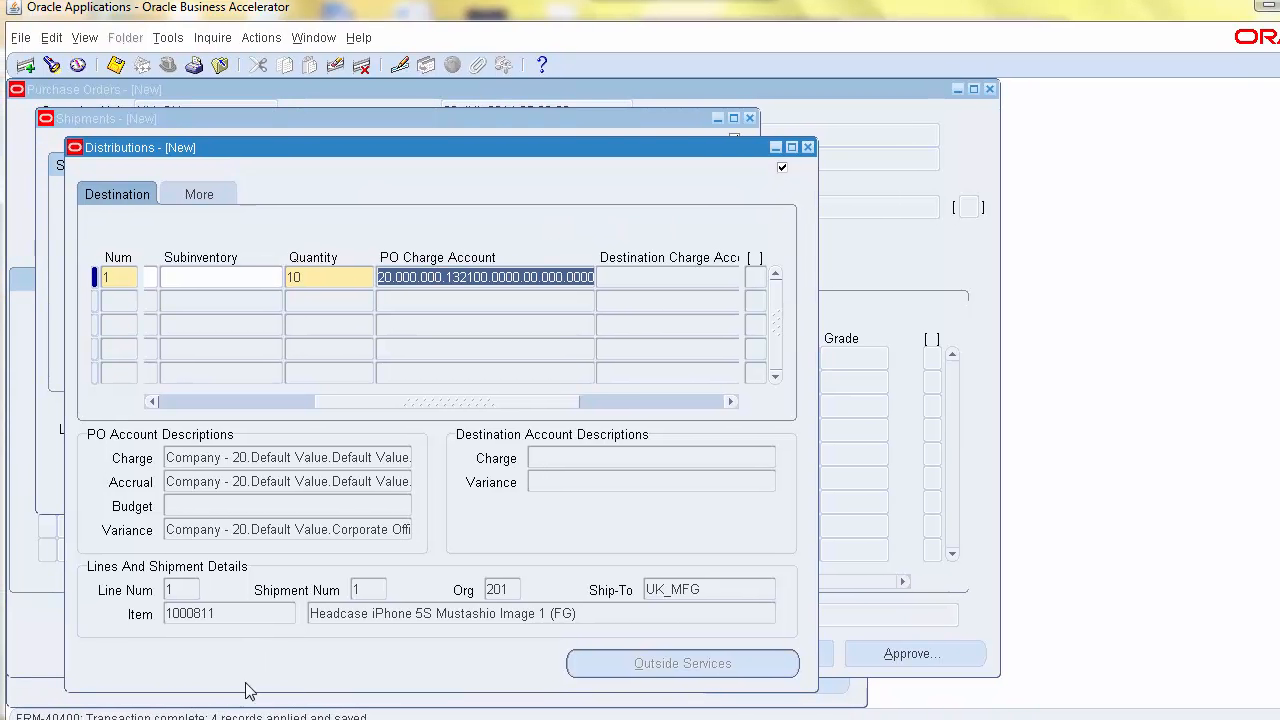
click(808, 147)
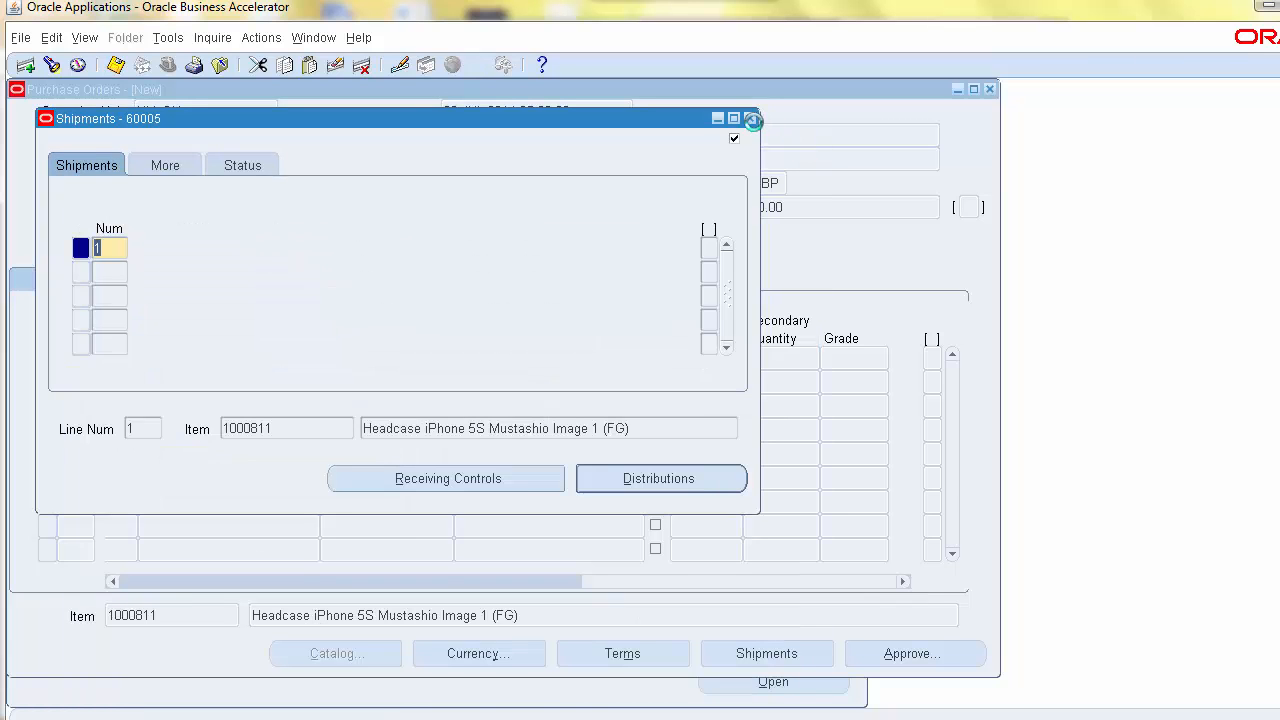
Close the Shipments window and check the purchase order's number, line item, total and status.
click(751, 118)
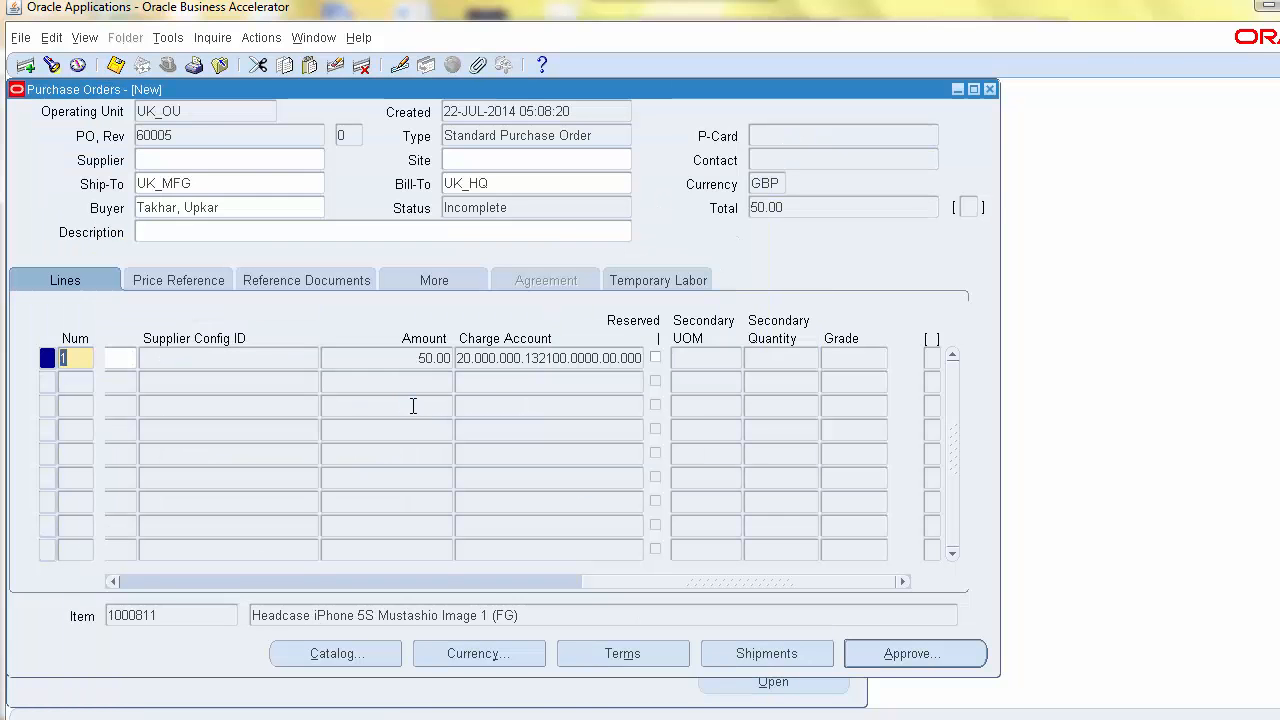
click(234, 136)
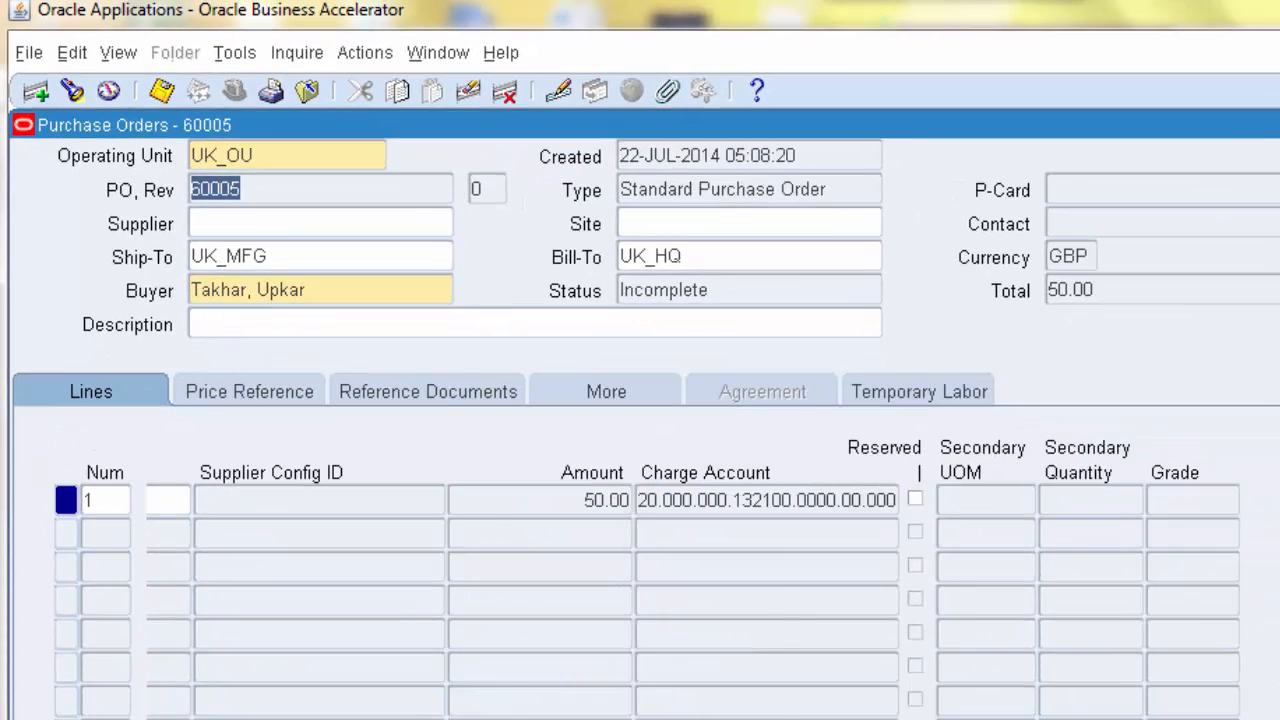
drag(1050, 719, 390, 719)
click(408, 498)
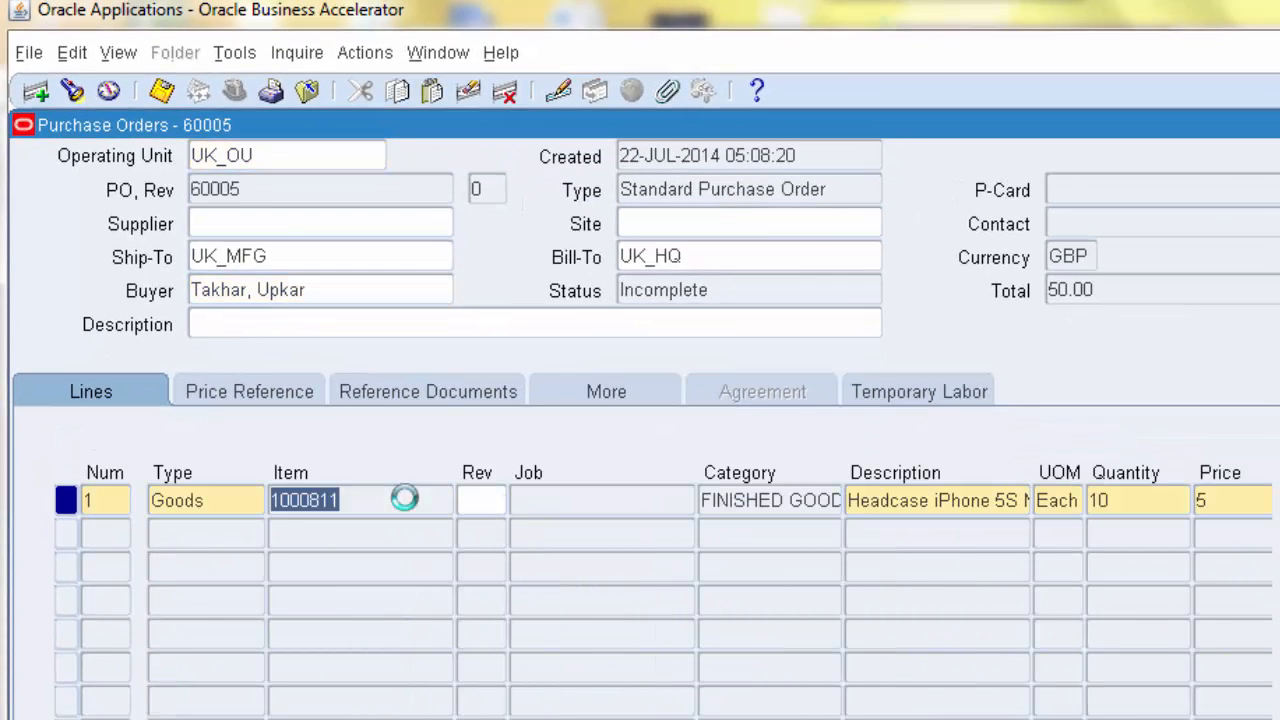
click(1176, 291)
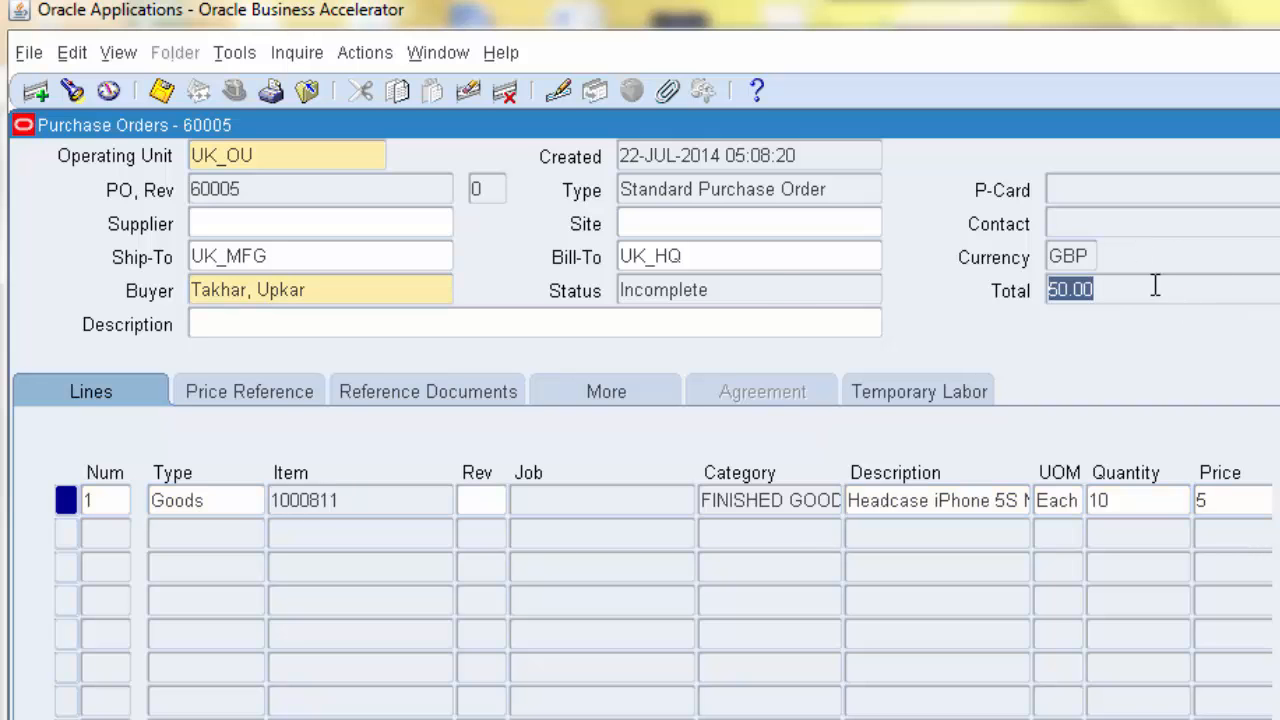
click(768, 288)
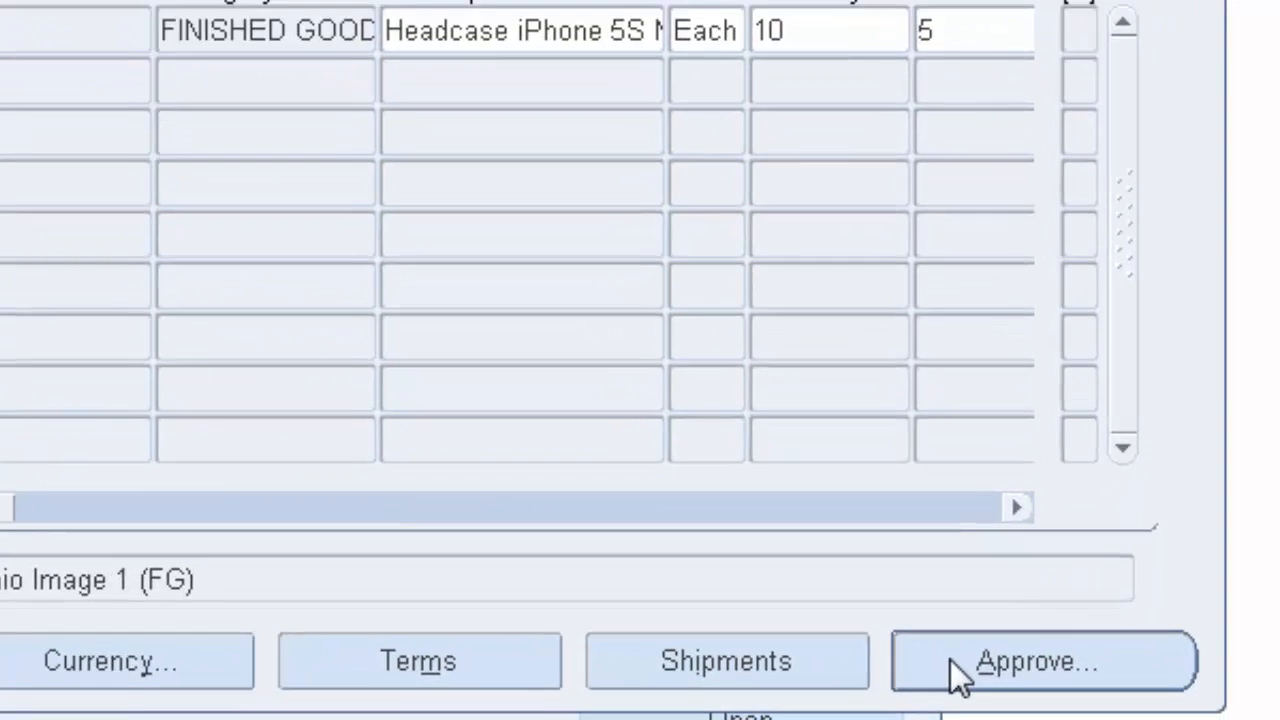
Try to submit the purchase order for approval without a supplier, and dismiss the approval errors.
click(986, 700)
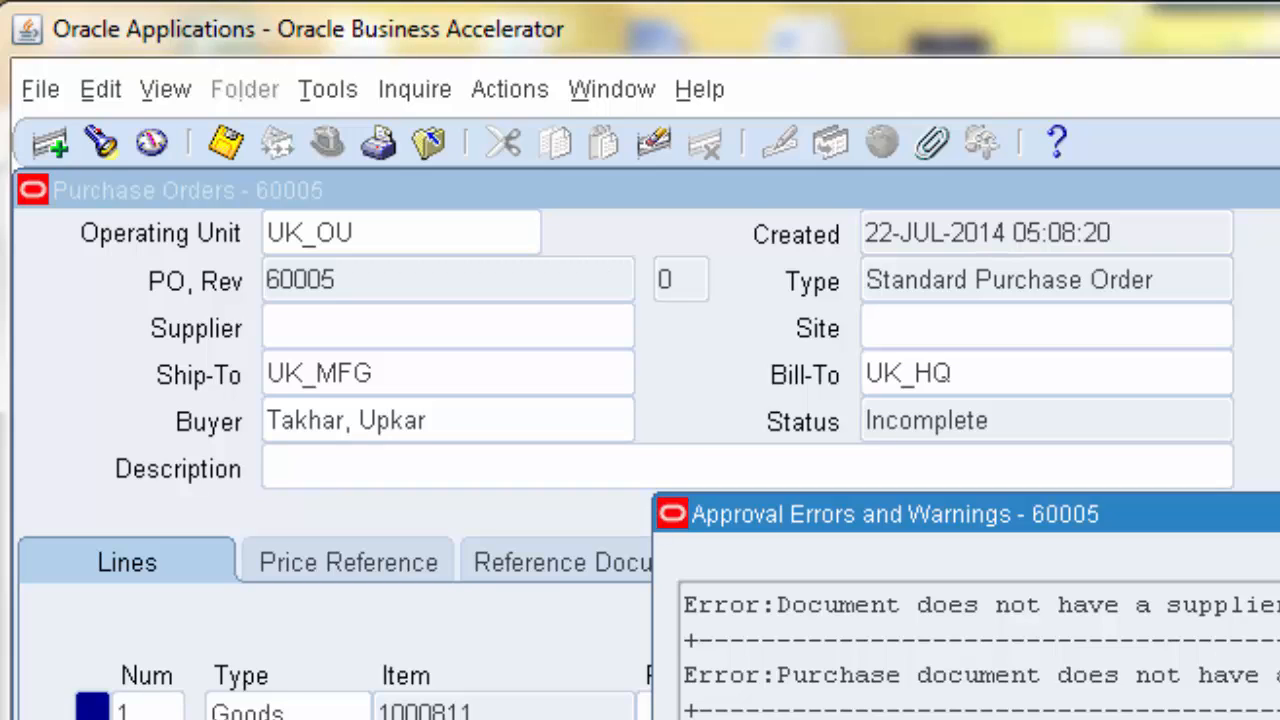
key(F4)
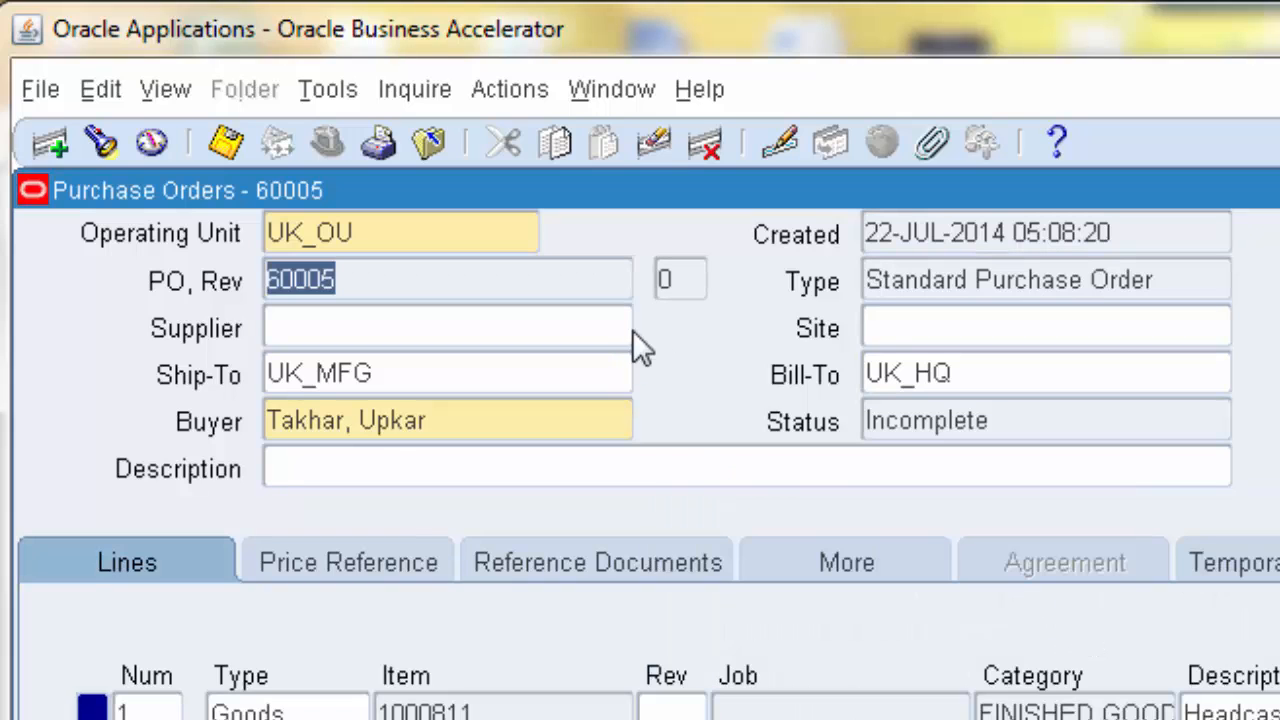
List all suppliers and choose Toshiba as the purchase order's supplier.
click(574, 327)
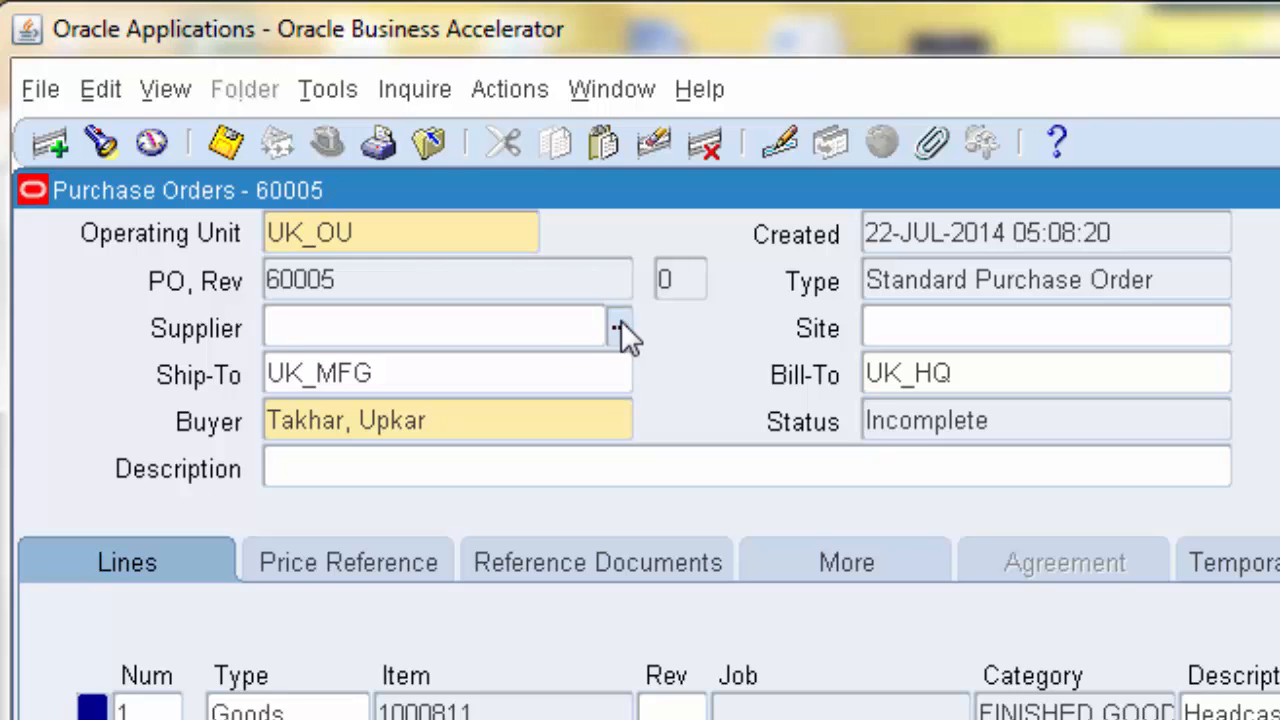
click(620, 327)
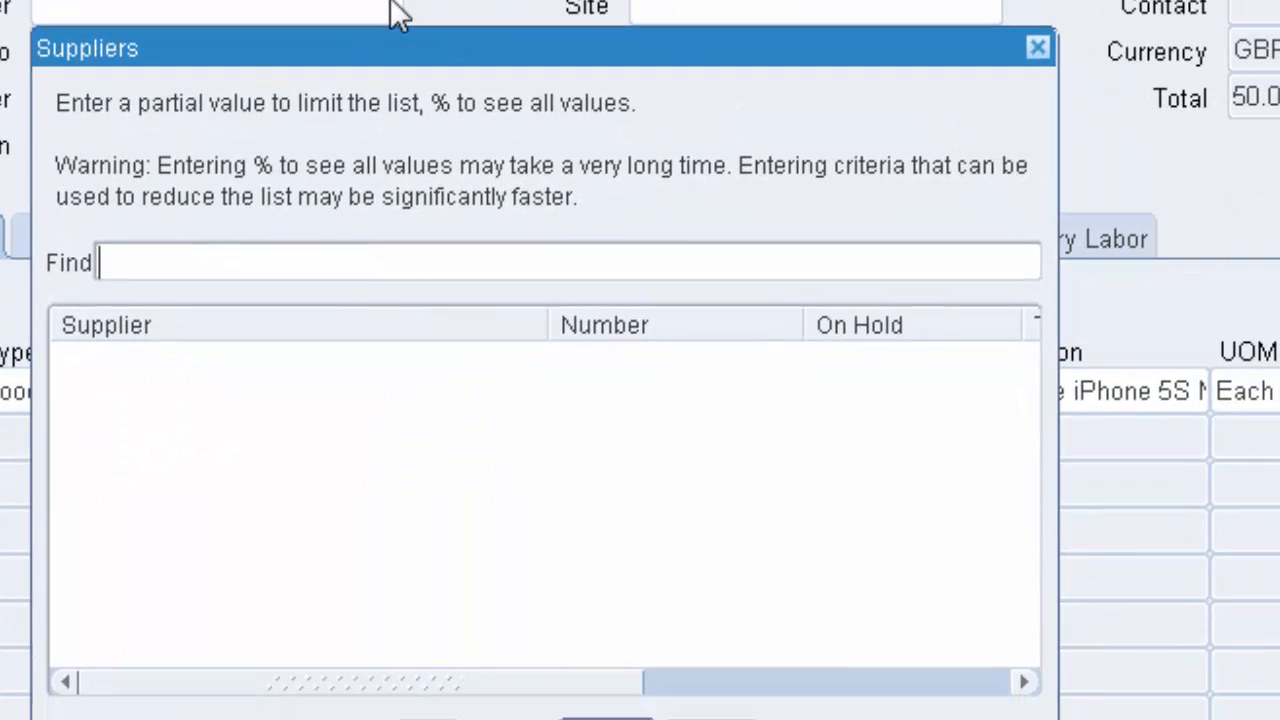
text(%)
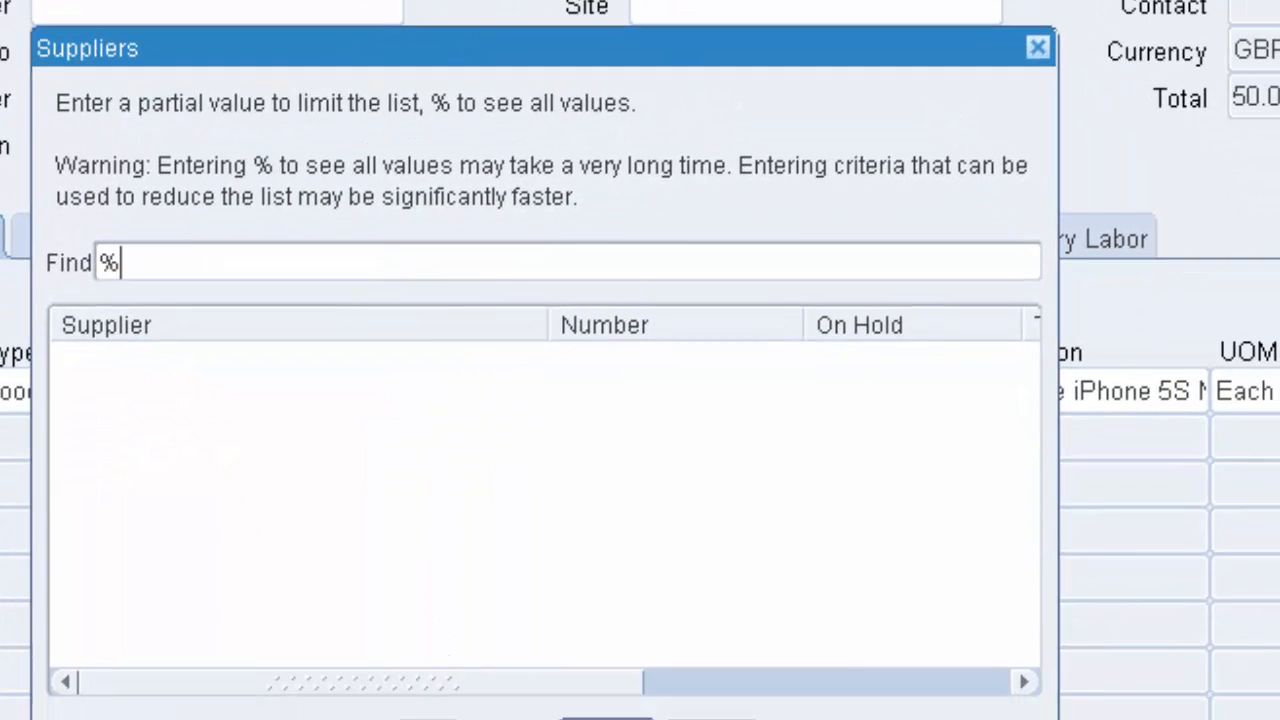
click(430, 718)
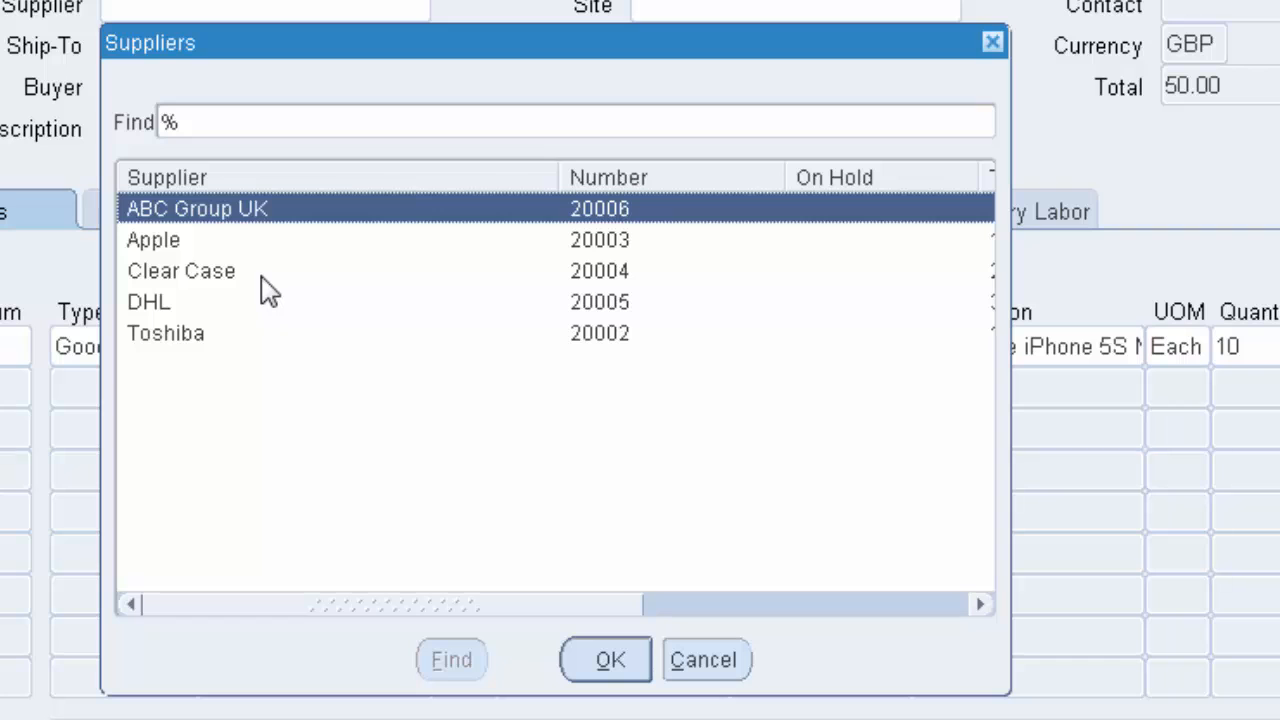
click(285, 338)
click(612, 659)
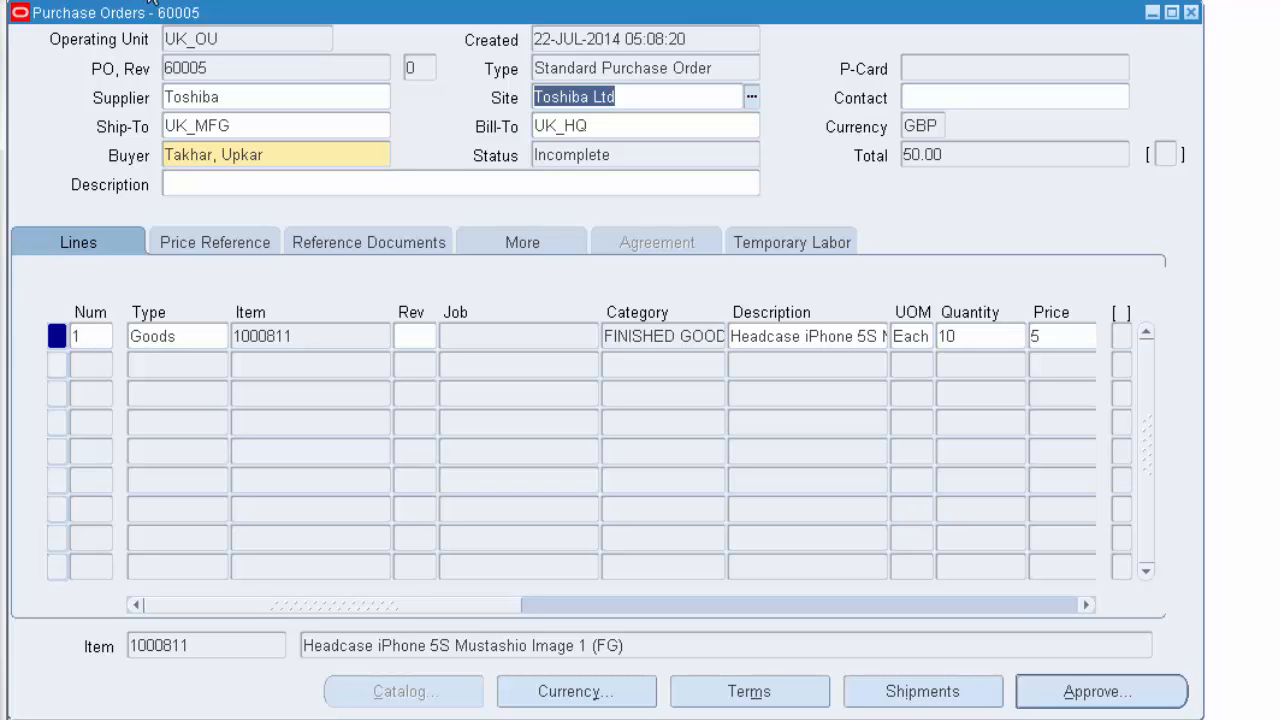
Submit the purchase order for approval without forwarding it, and check its status.
click(1044, 689)
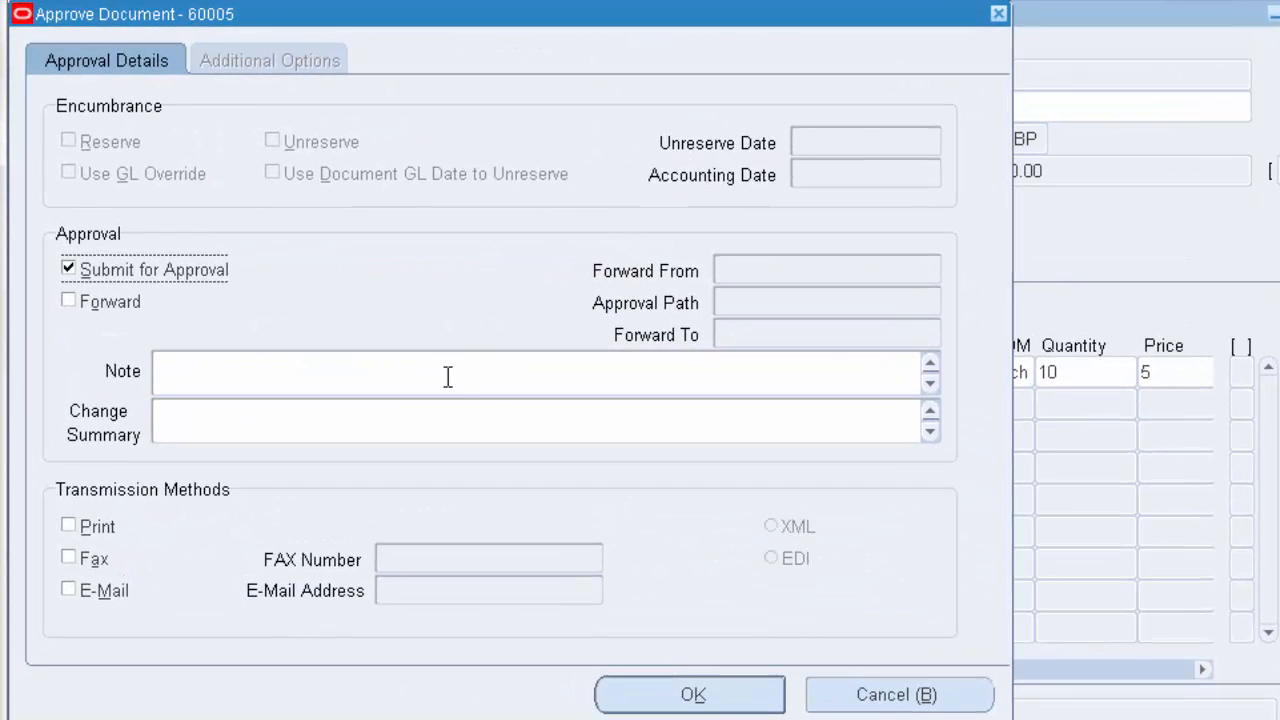
click(714, 691)
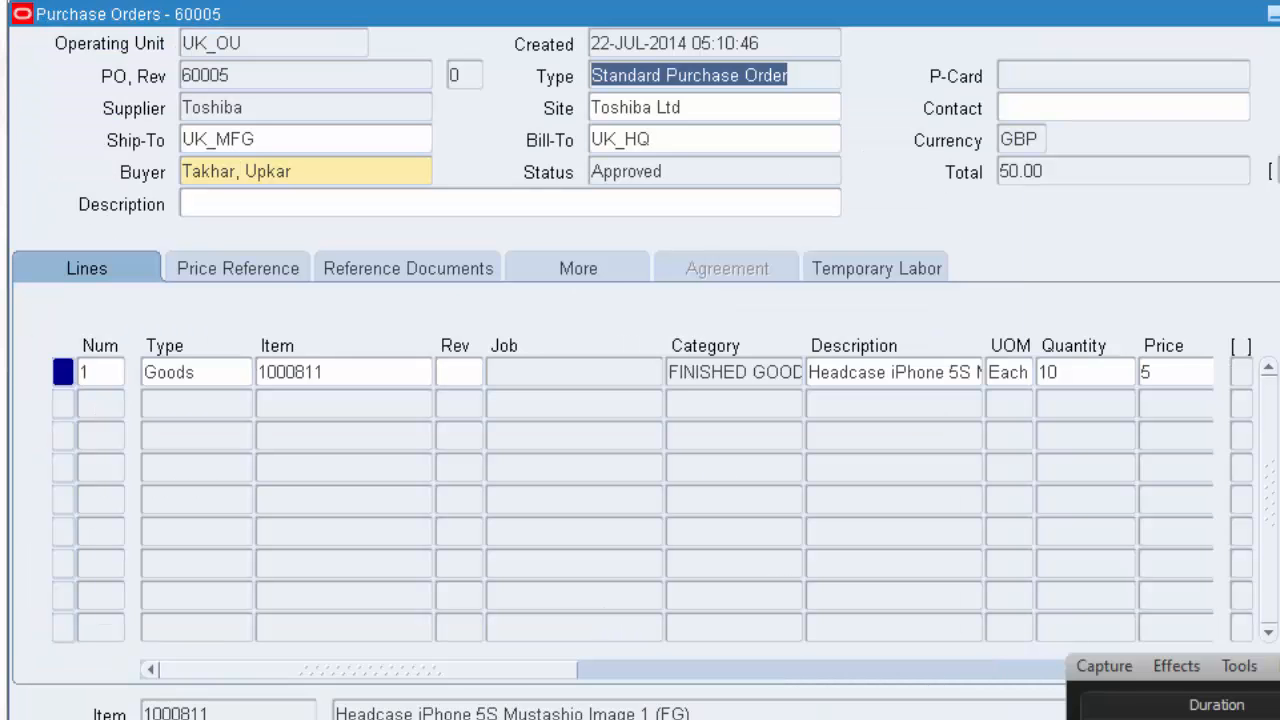
click(698, 172)
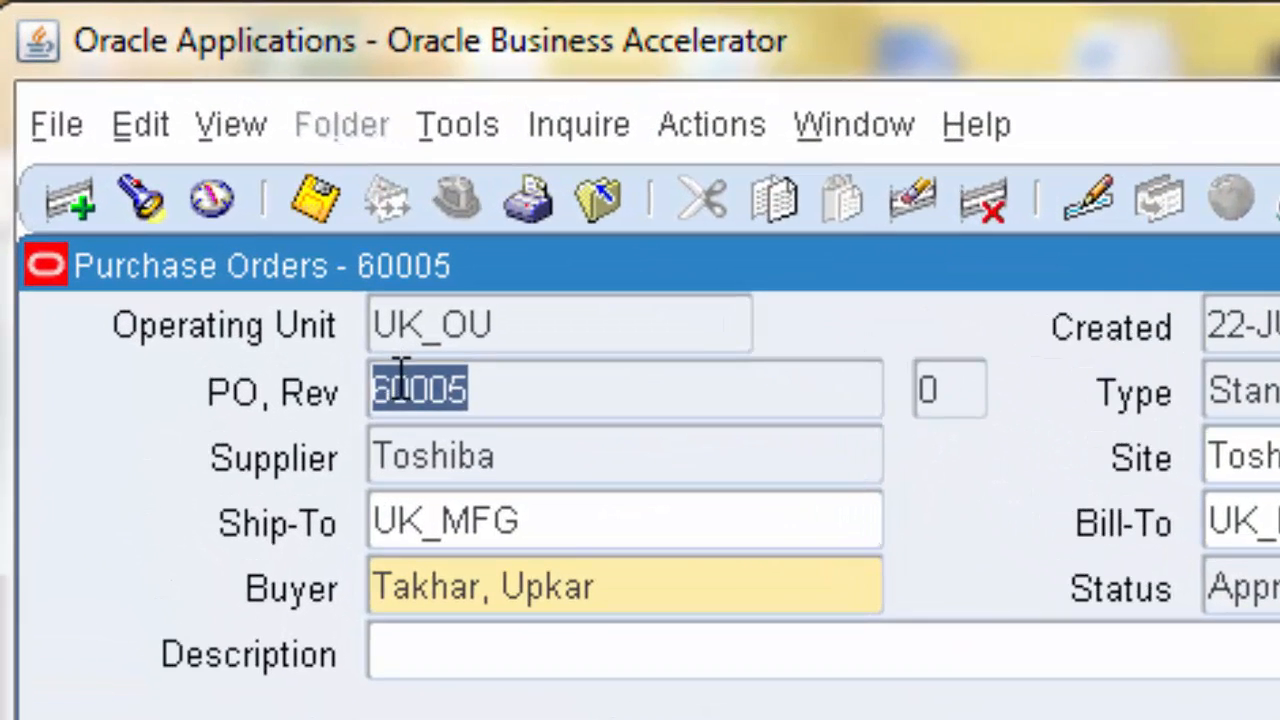
Copy the purchase order number from the header and return to the Navigator.
right_click(402, 388)
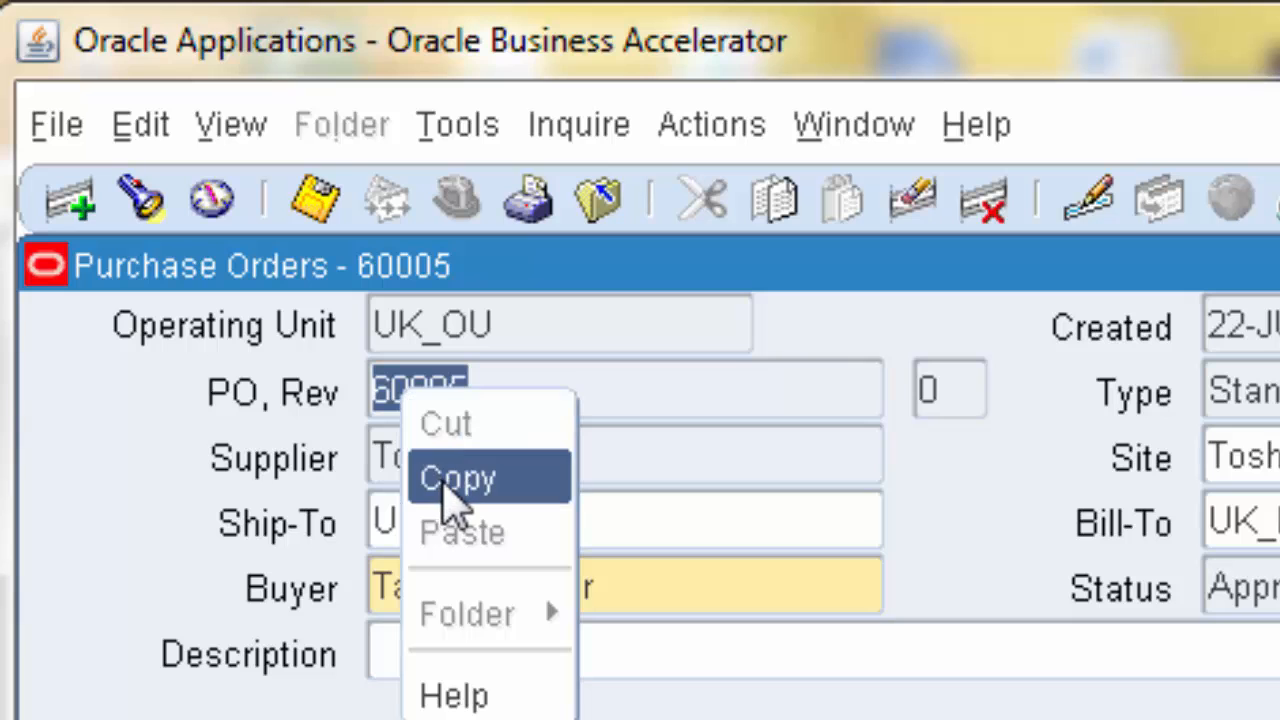
click(455, 479)
click(572, 393)
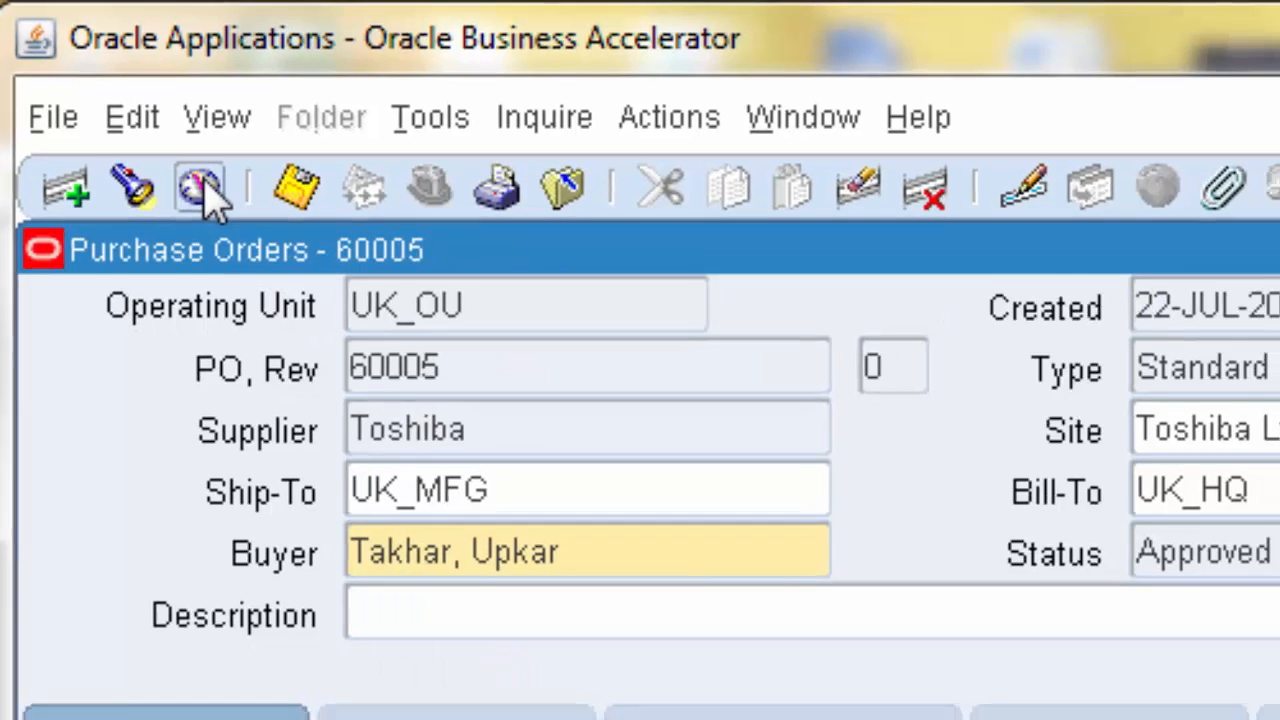
click(214, 199)
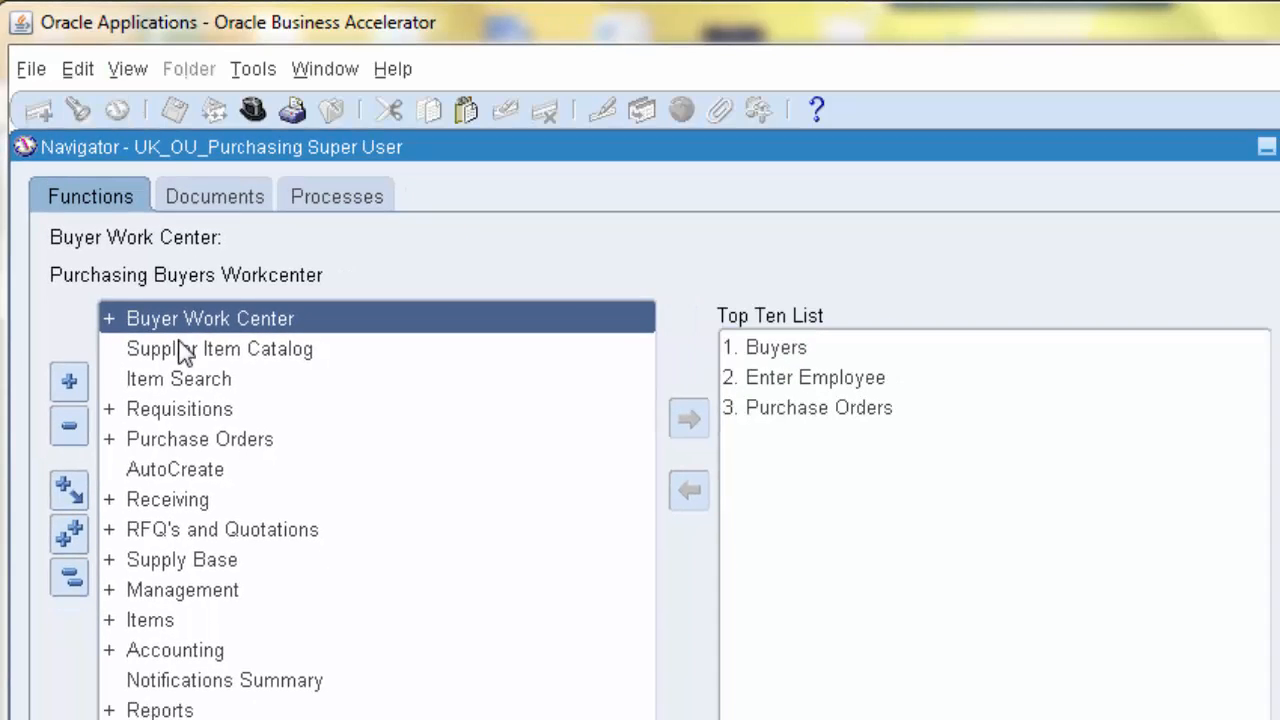
click(162, 440)
double_click(162, 440)
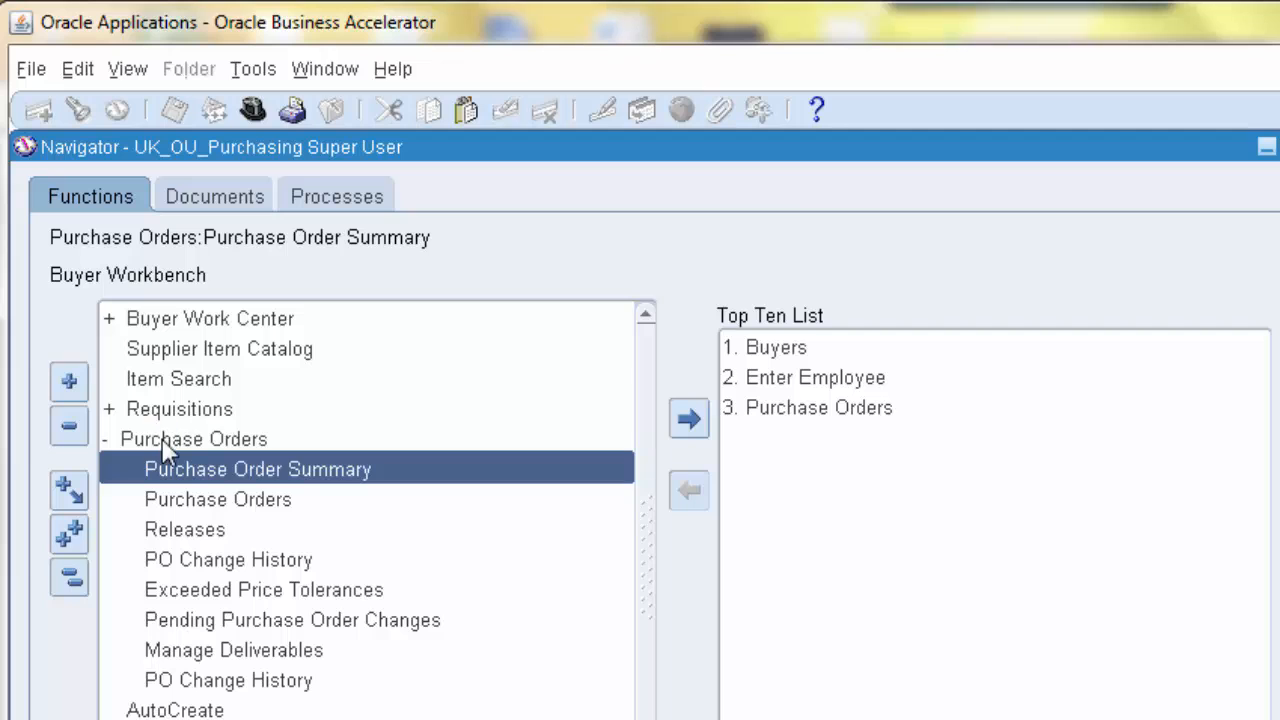
double_click(162, 440)
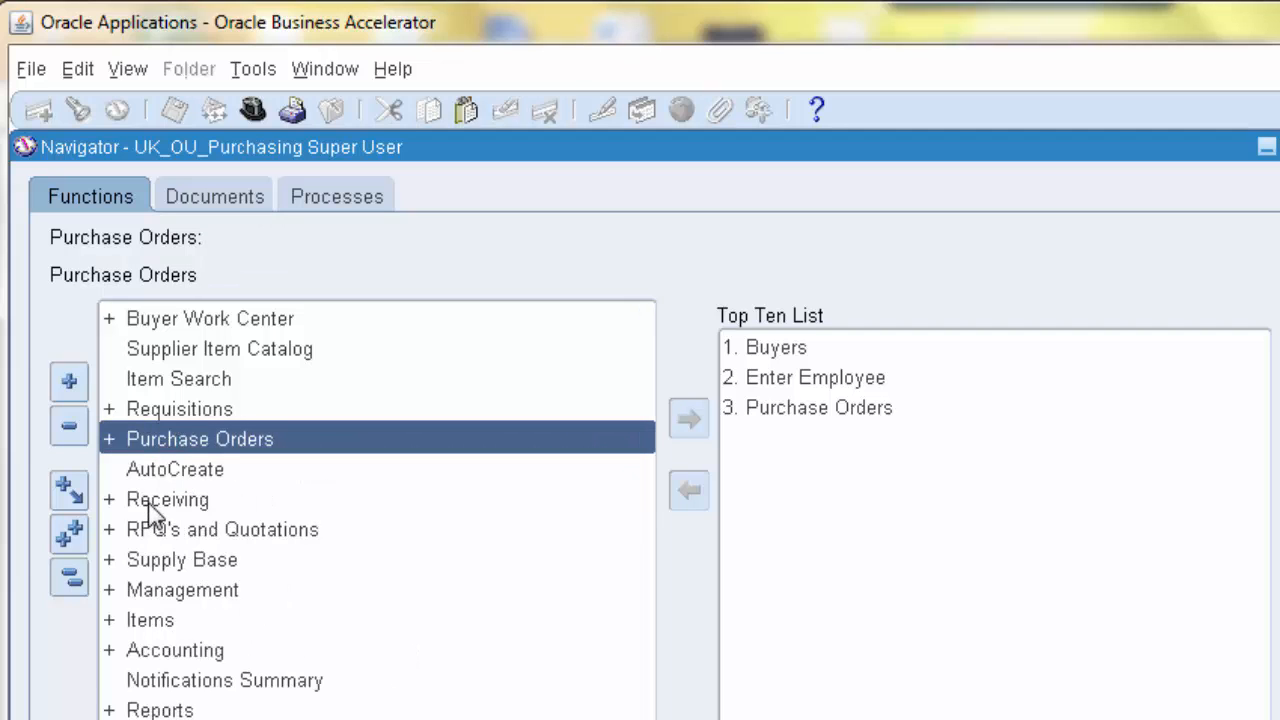
Open the Receipts function under Receiving for organization 201, UK_MFG.
double_click(146, 500)
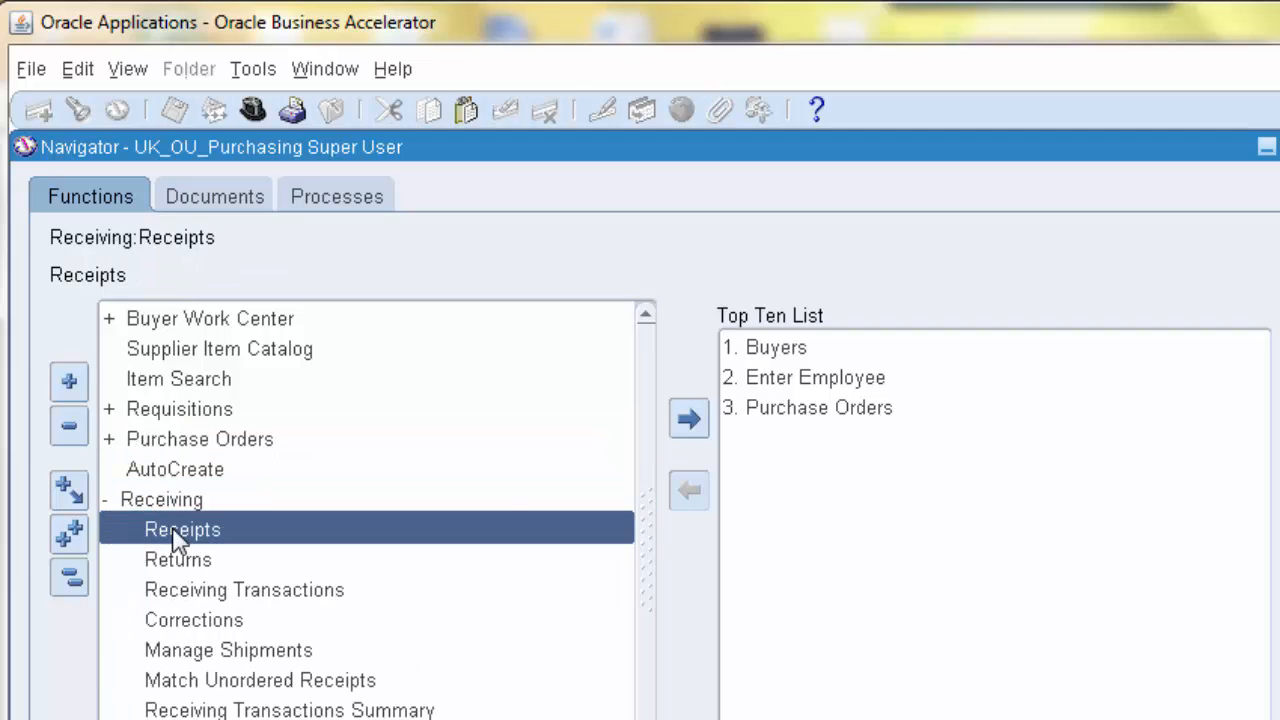
double_click(173, 532)
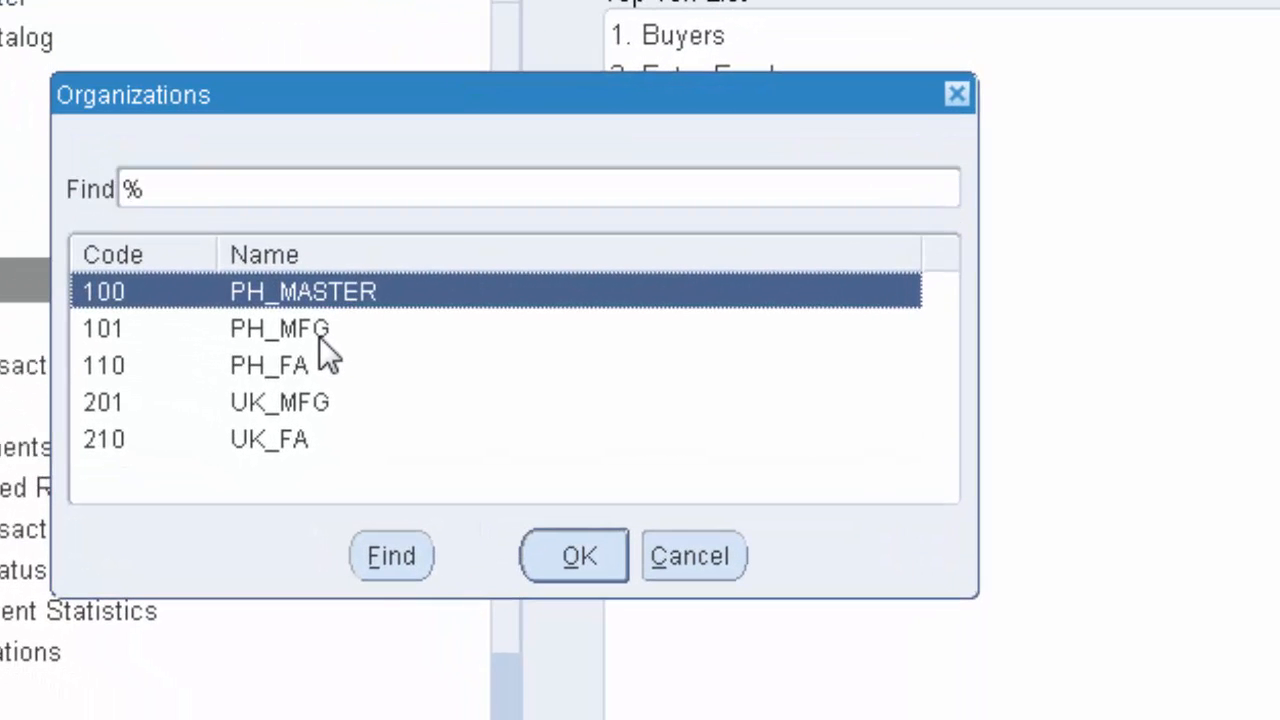
click(300, 400)
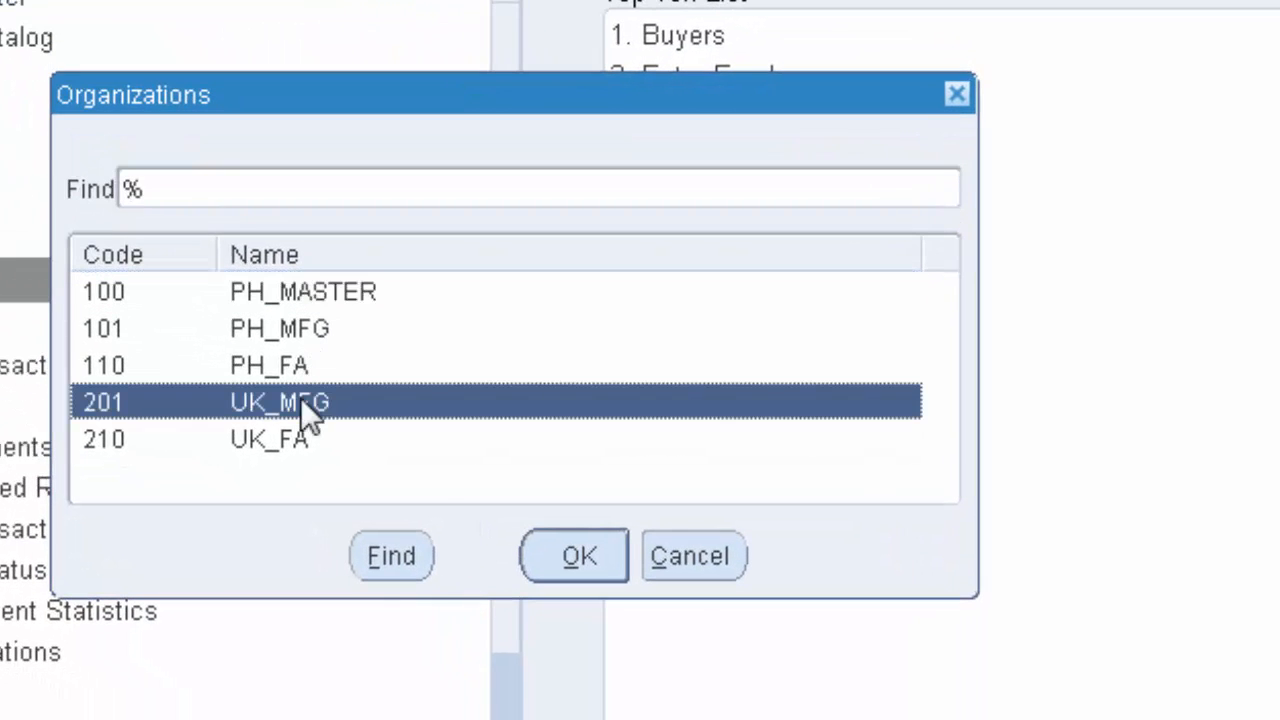
click(573, 558)
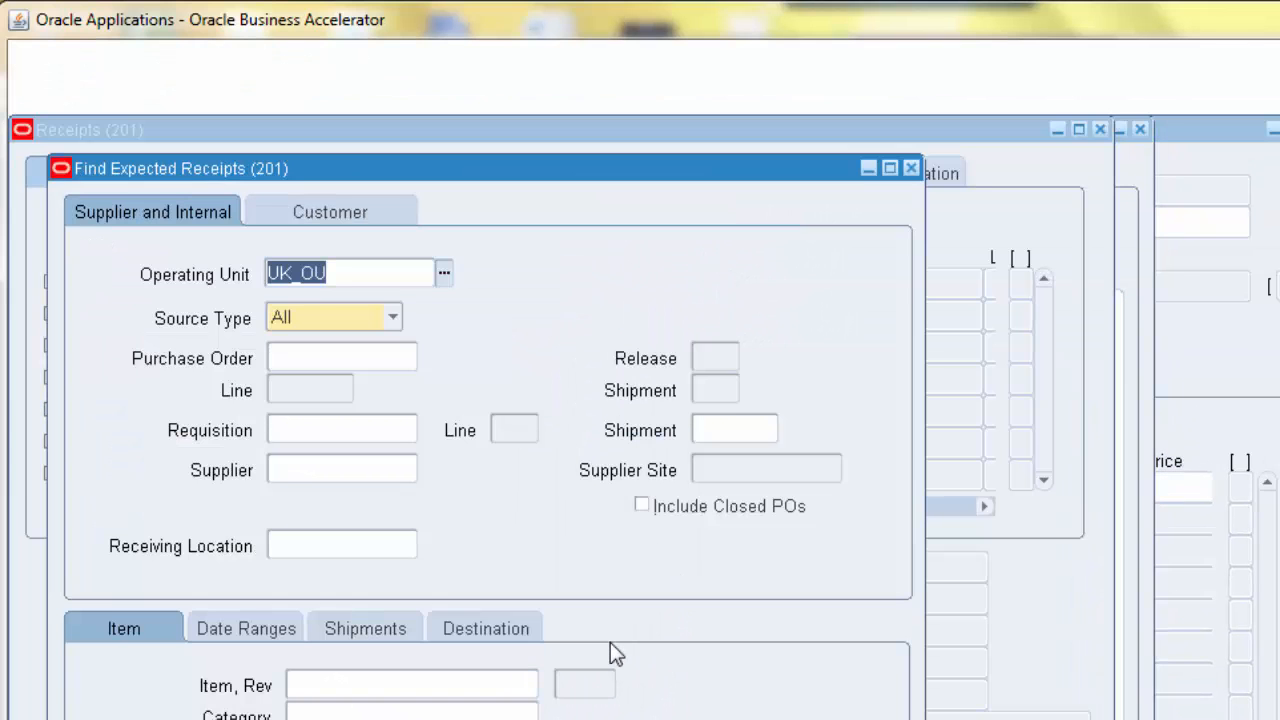
Find the expected receipts for the copied purchase order number and switch from the receipt header to the receipt lines.
click(343, 356)
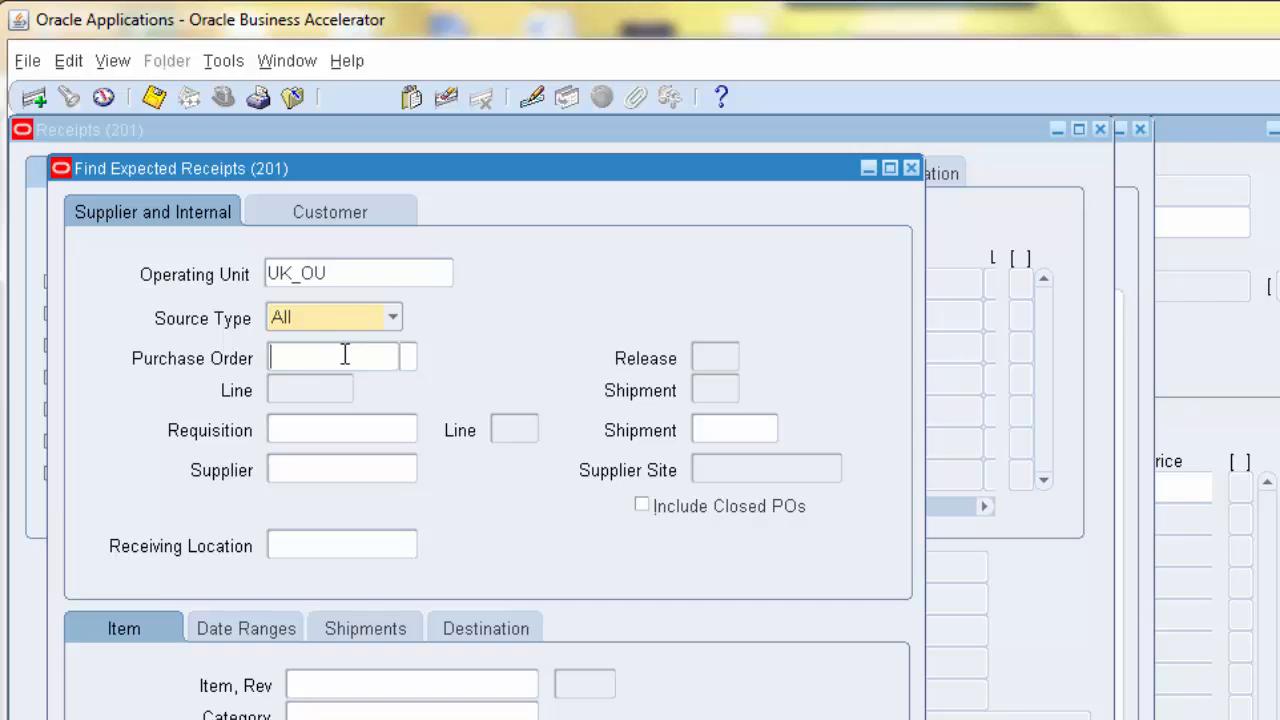
right_click(344, 357)
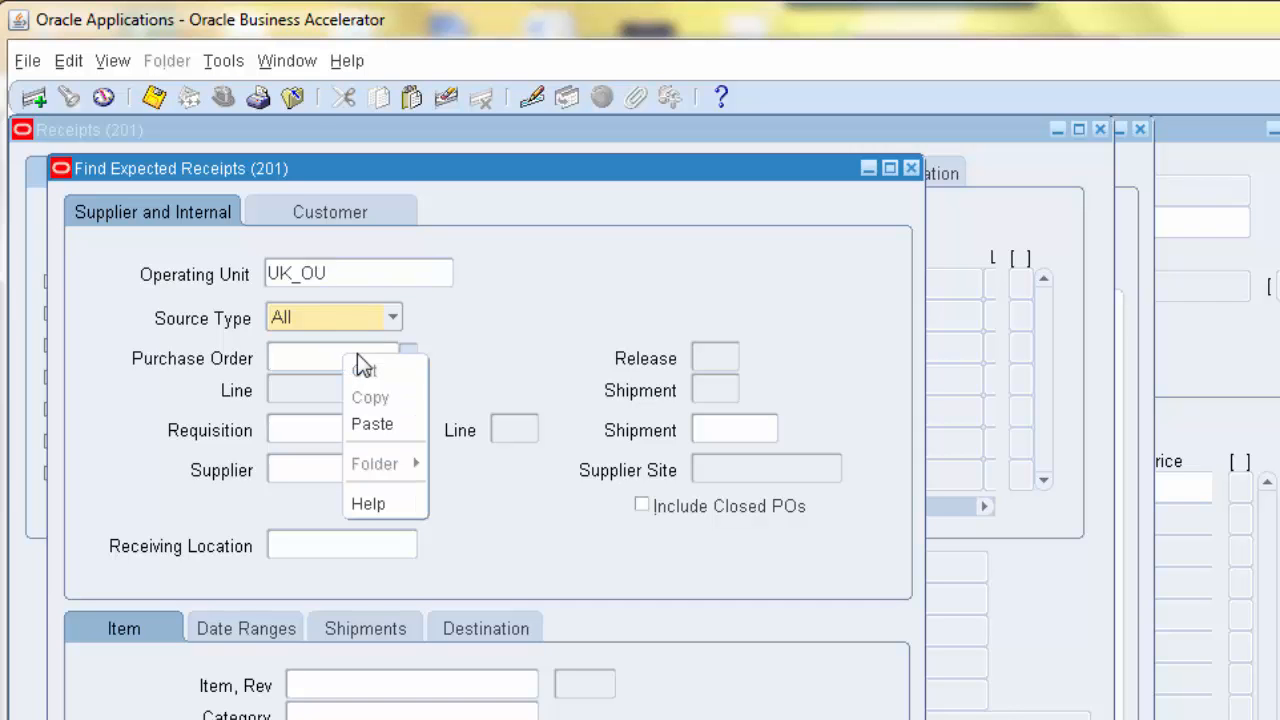
click(372, 426)
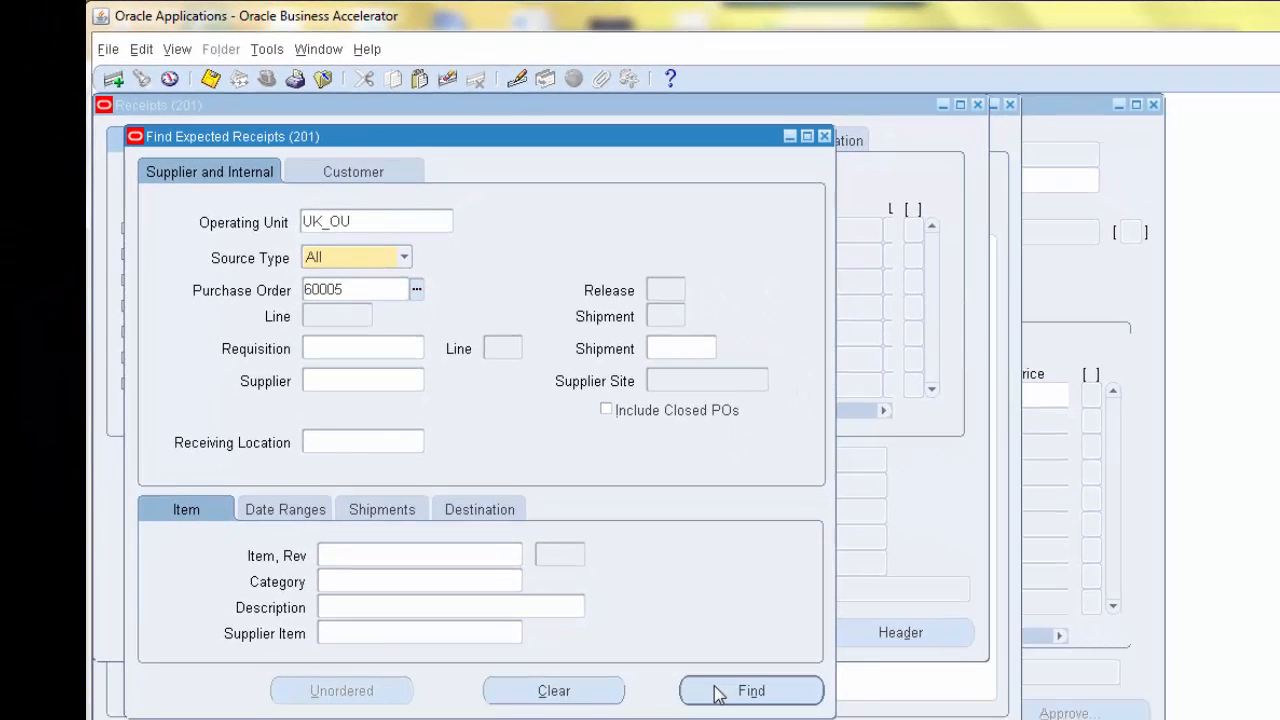
click(774, 719)
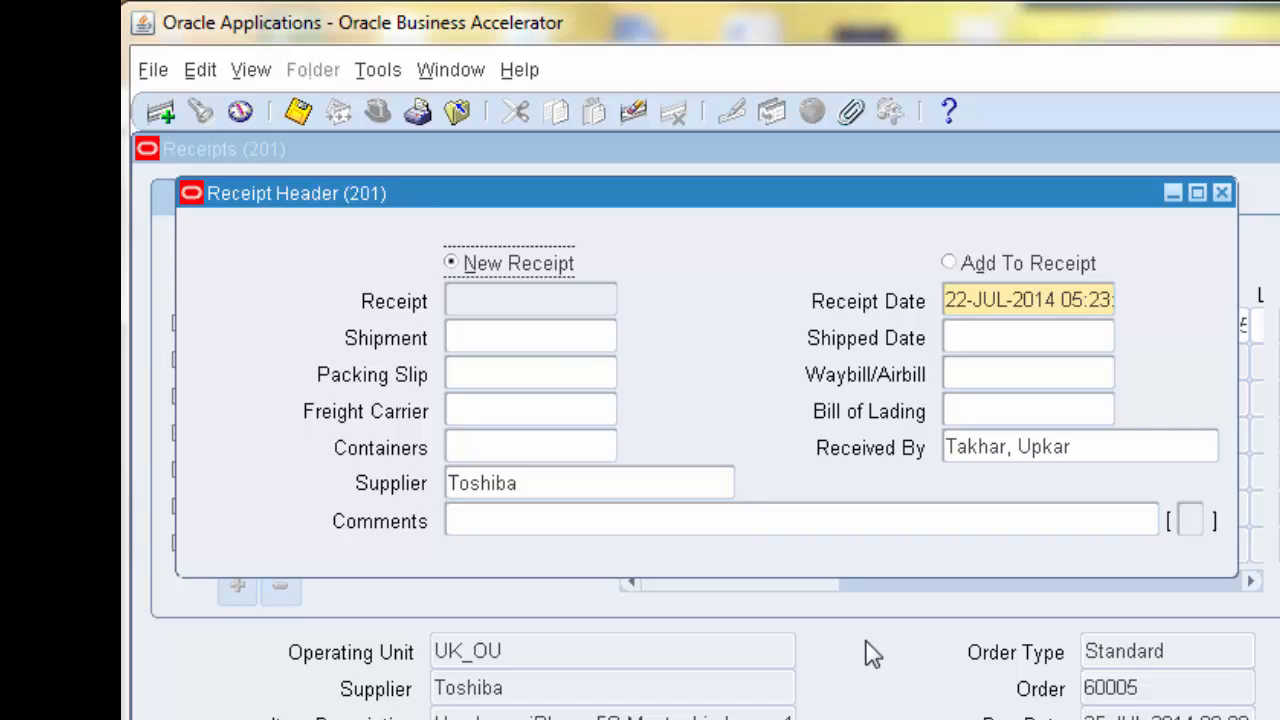
click(868, 652)
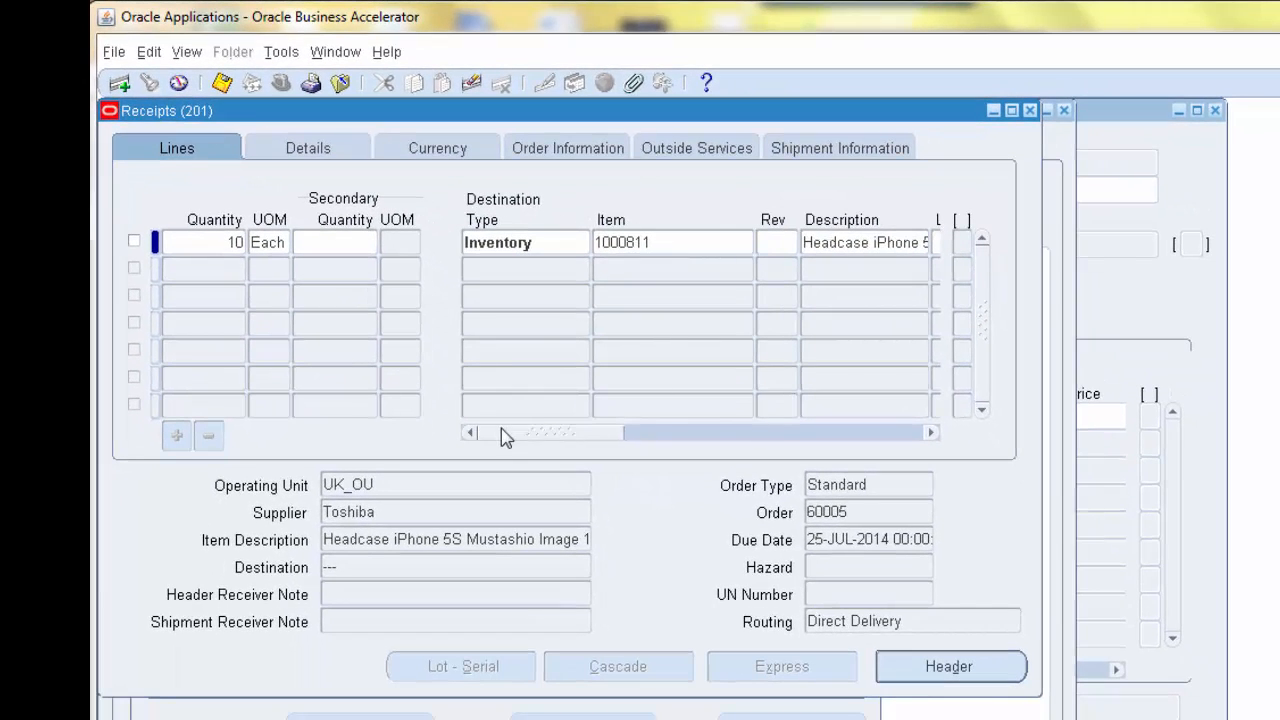
Select the receipt line for item 1000811 for receiving and check its quantity and destination type.
mouse_move(501, 430)
mouse_down()
mouse_move(849, 437)
mouse_move(494, 424)
mouse_up()
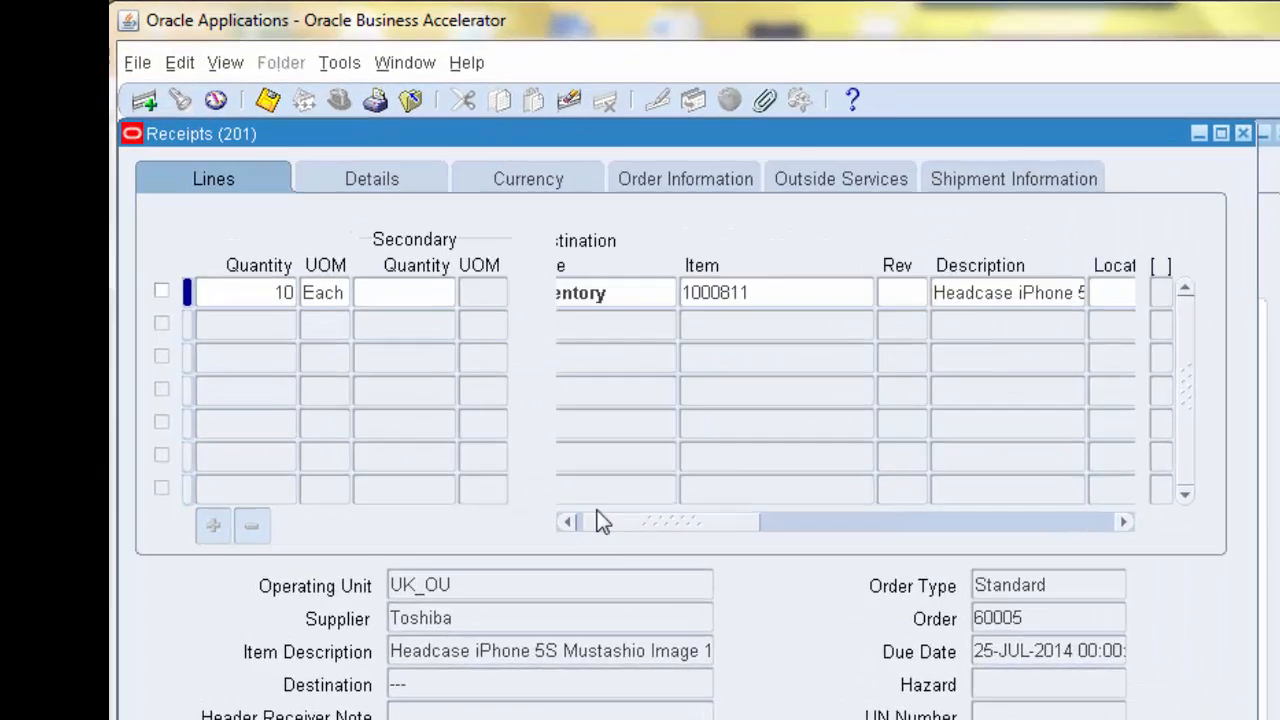
drag(597, 520, 570, 519)
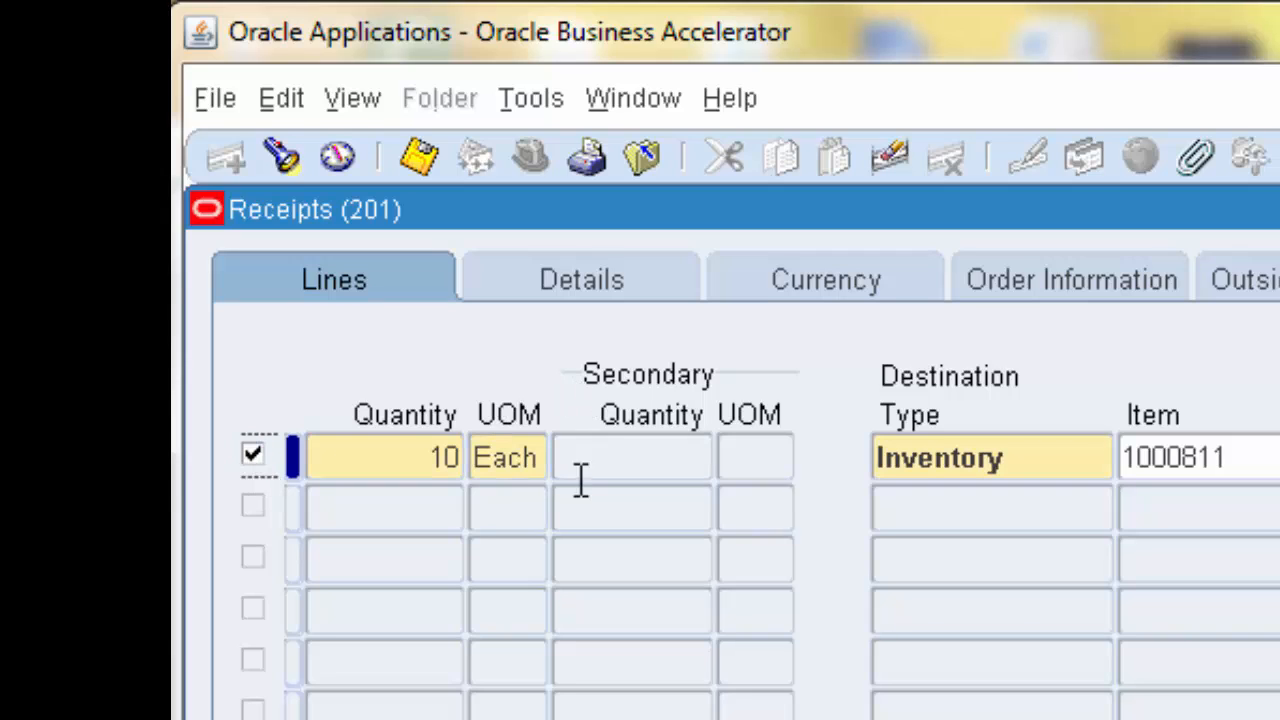
click(400, 458)
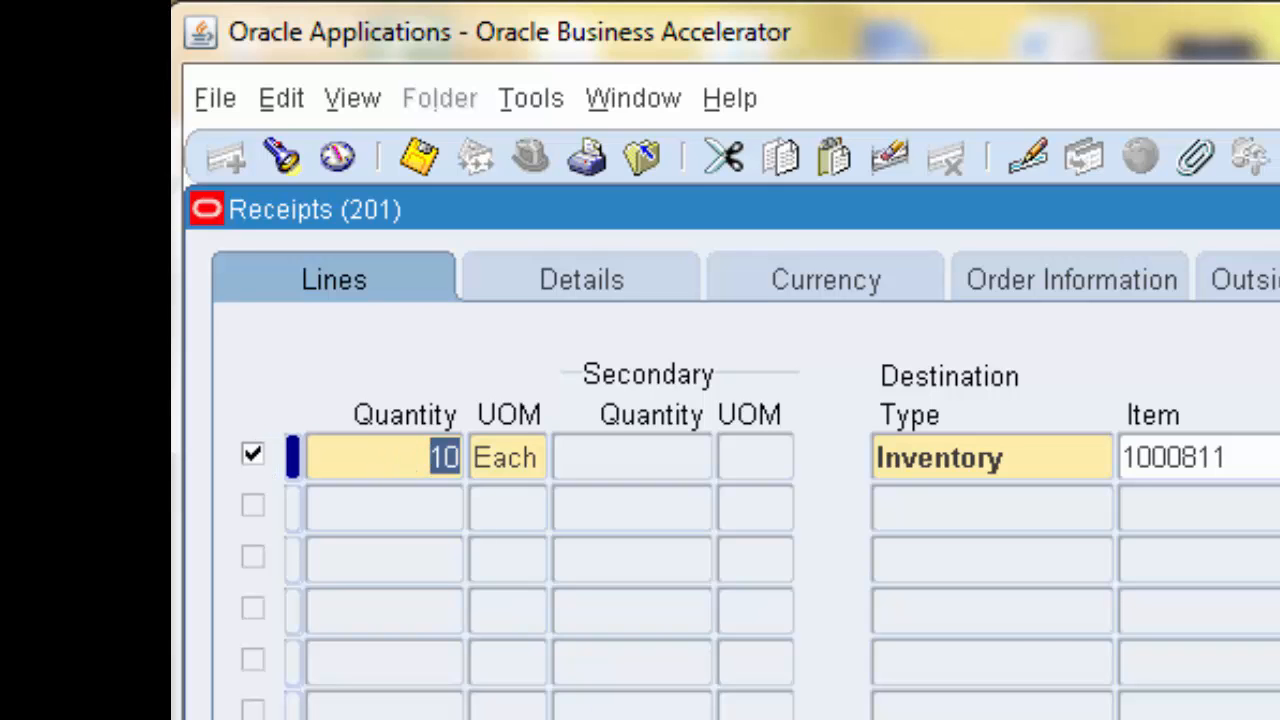
click(1054, 444)
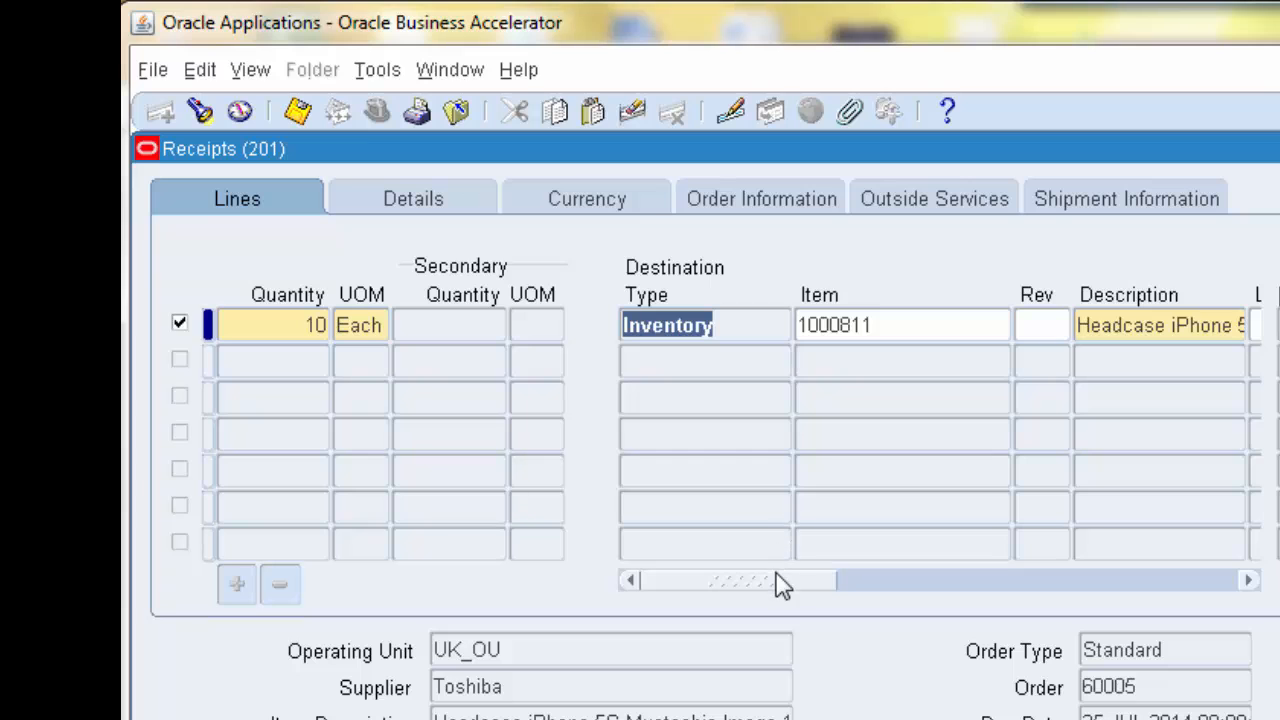
Set the subinventory of the receipt line for item 1000811 to STOCK and try to save the receipt.
drag(791, 589, 997, 589)
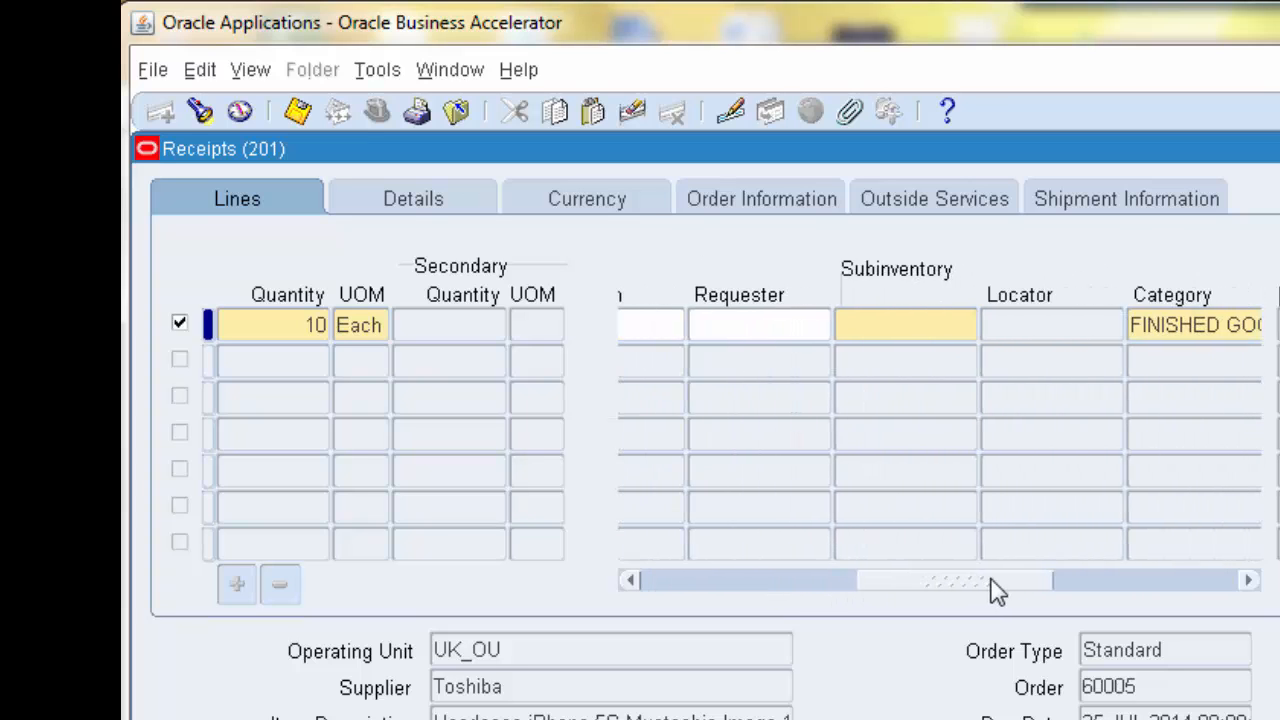
click(928, 320)
click(967, 328)
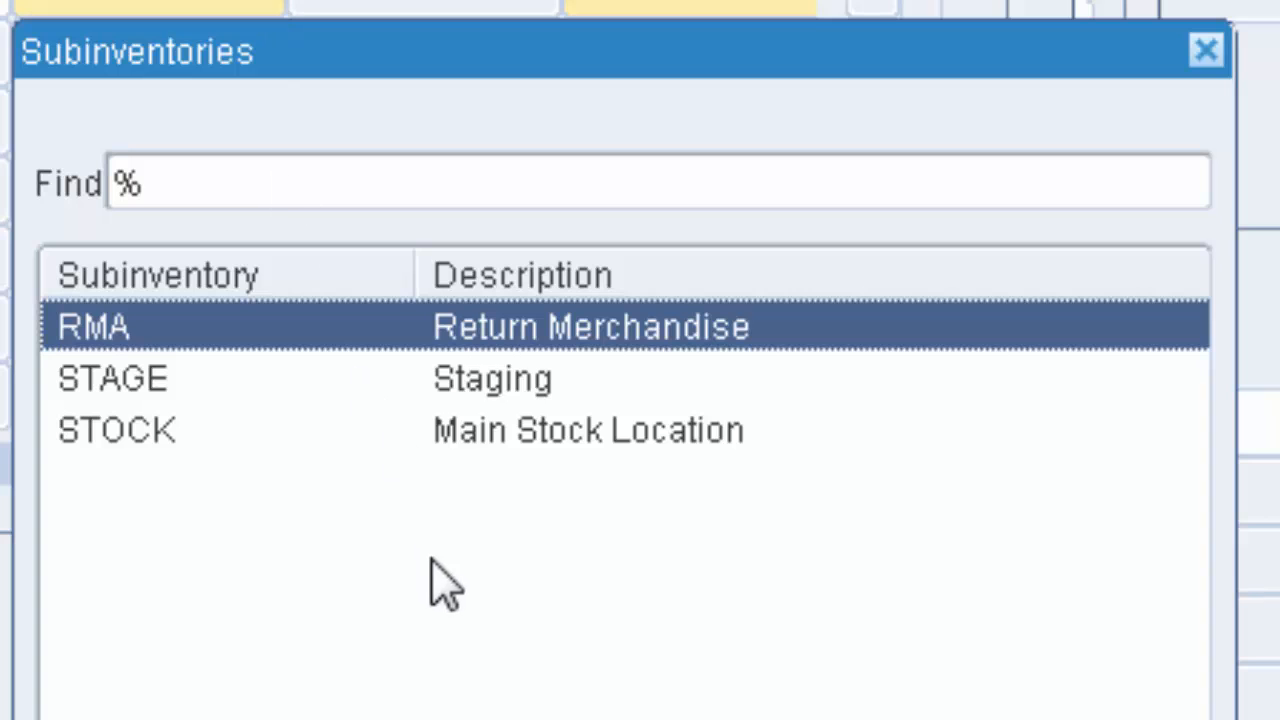
click(488, 438)
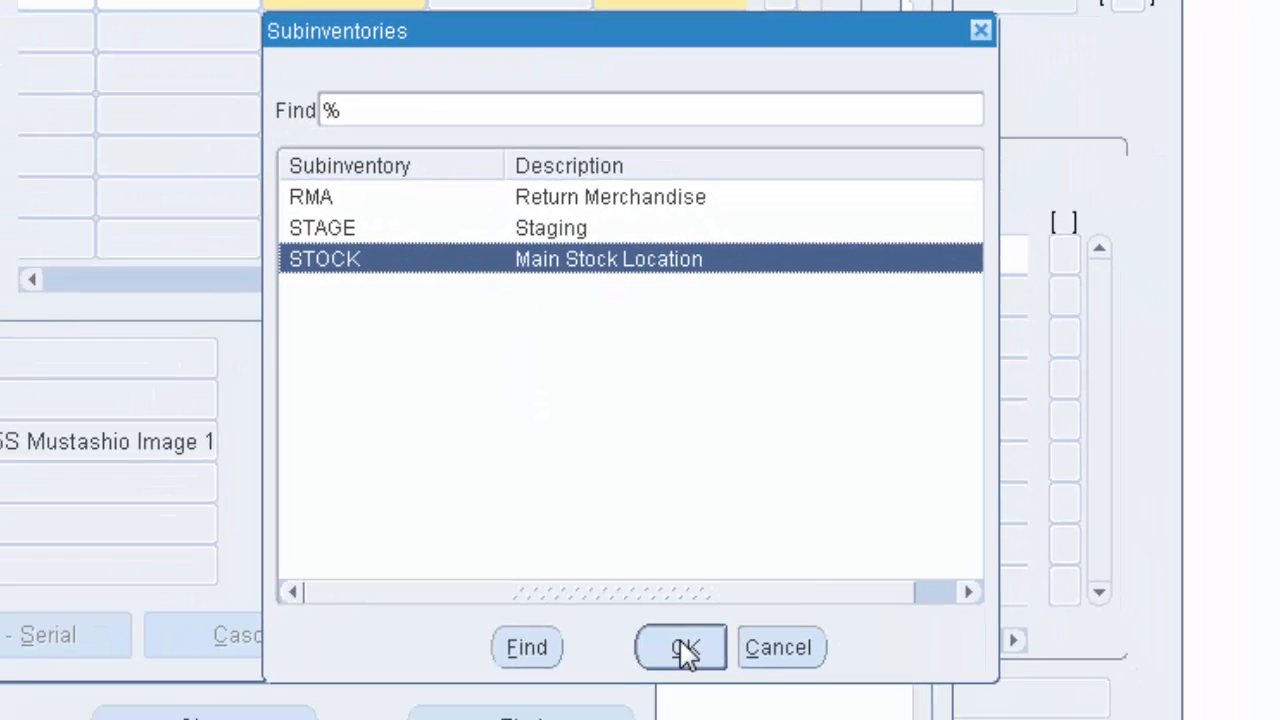
click(683, 650)
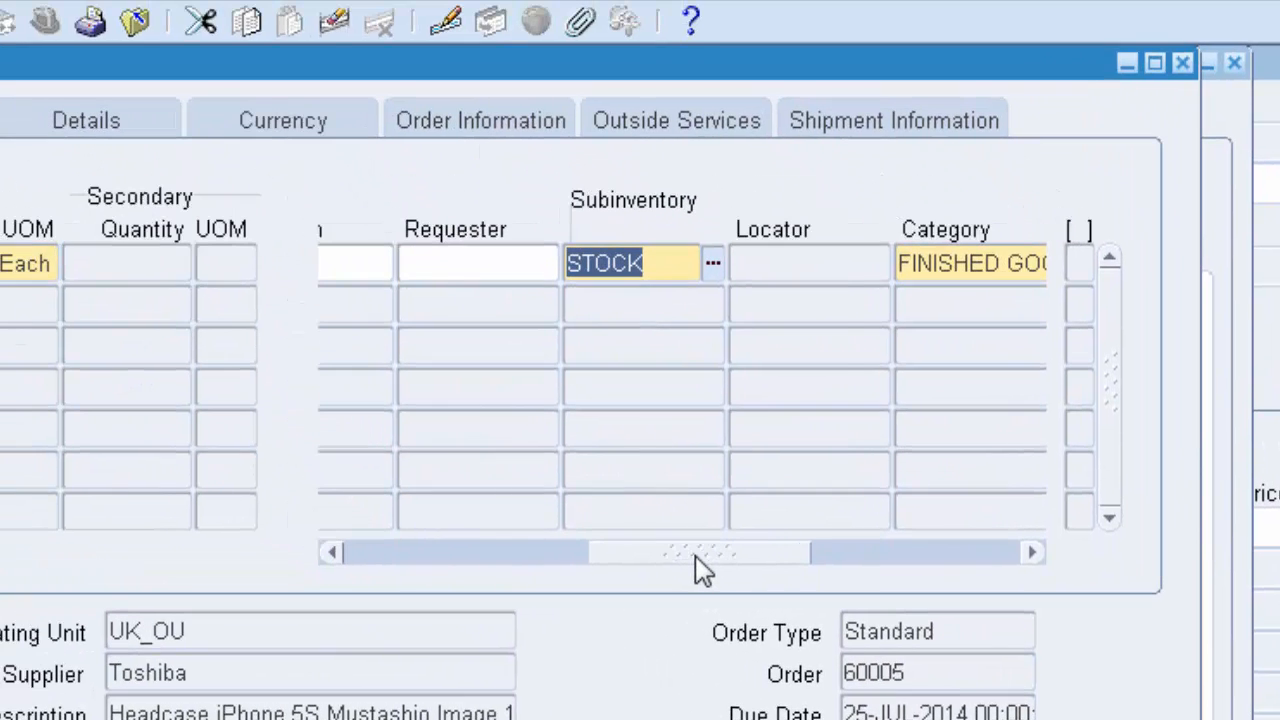
drag(700, 567, 405, 540)
click(626, 263)
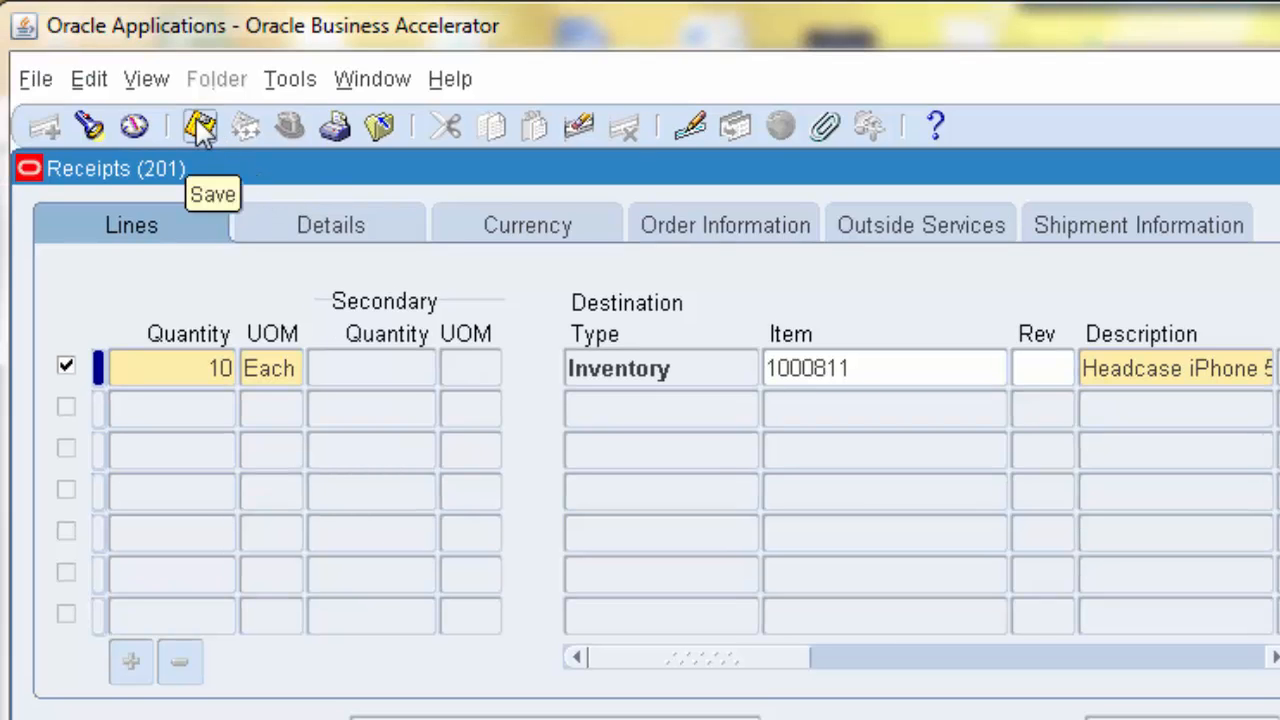
click(200, 128)
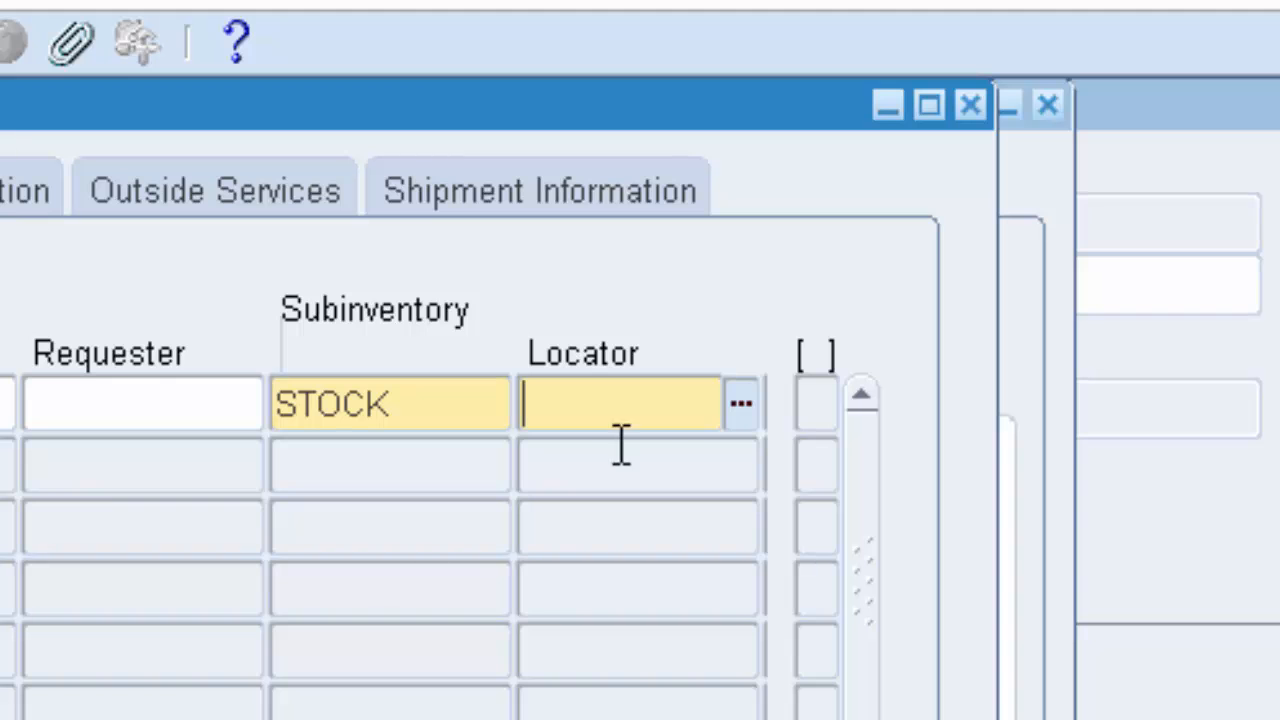
Find the stock locators with % as row, rack and bin criteria, assign locator B.1.10 to the receipt line and save the receipt.
click(752, 406)
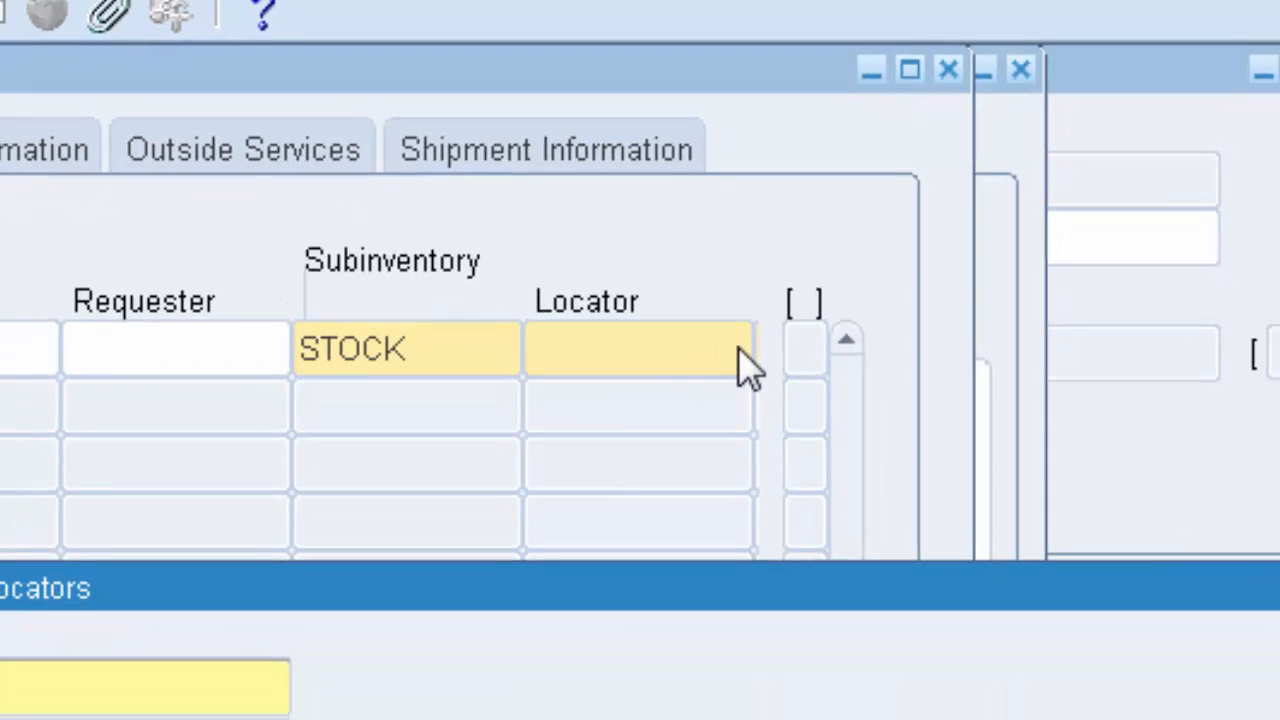
click(658, 627)
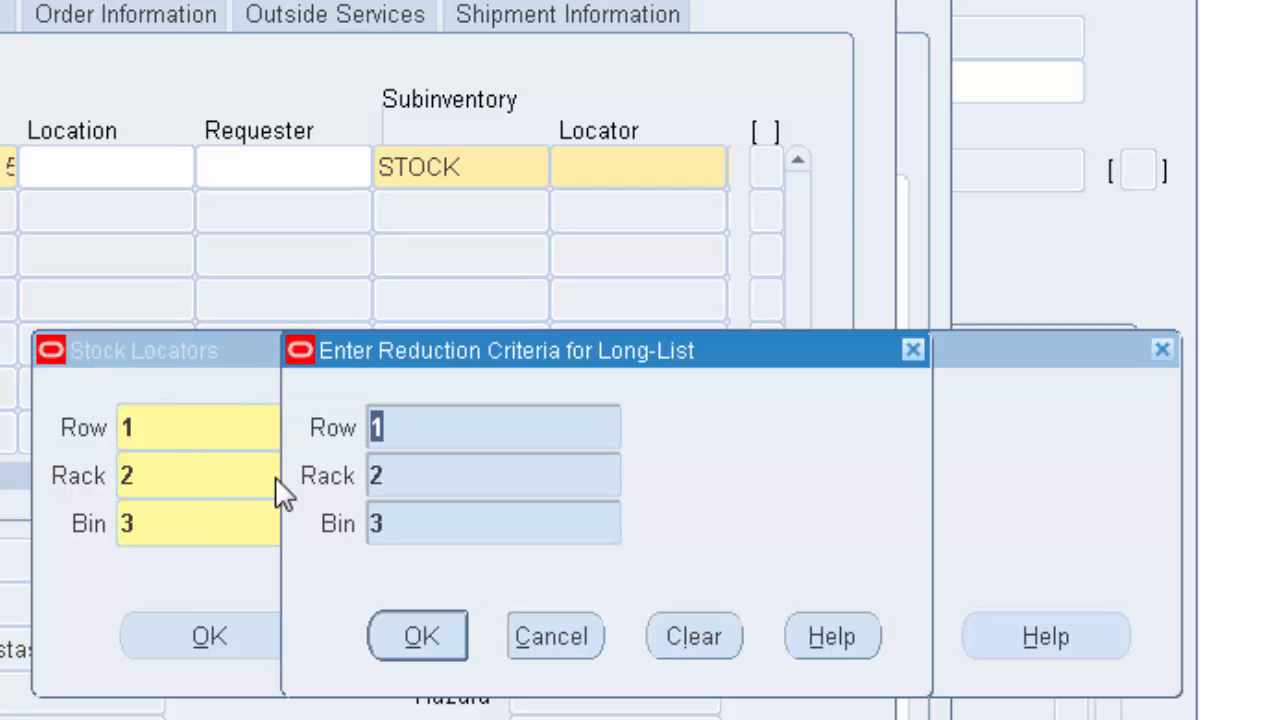
text(%)
key(Tab)
text(%)
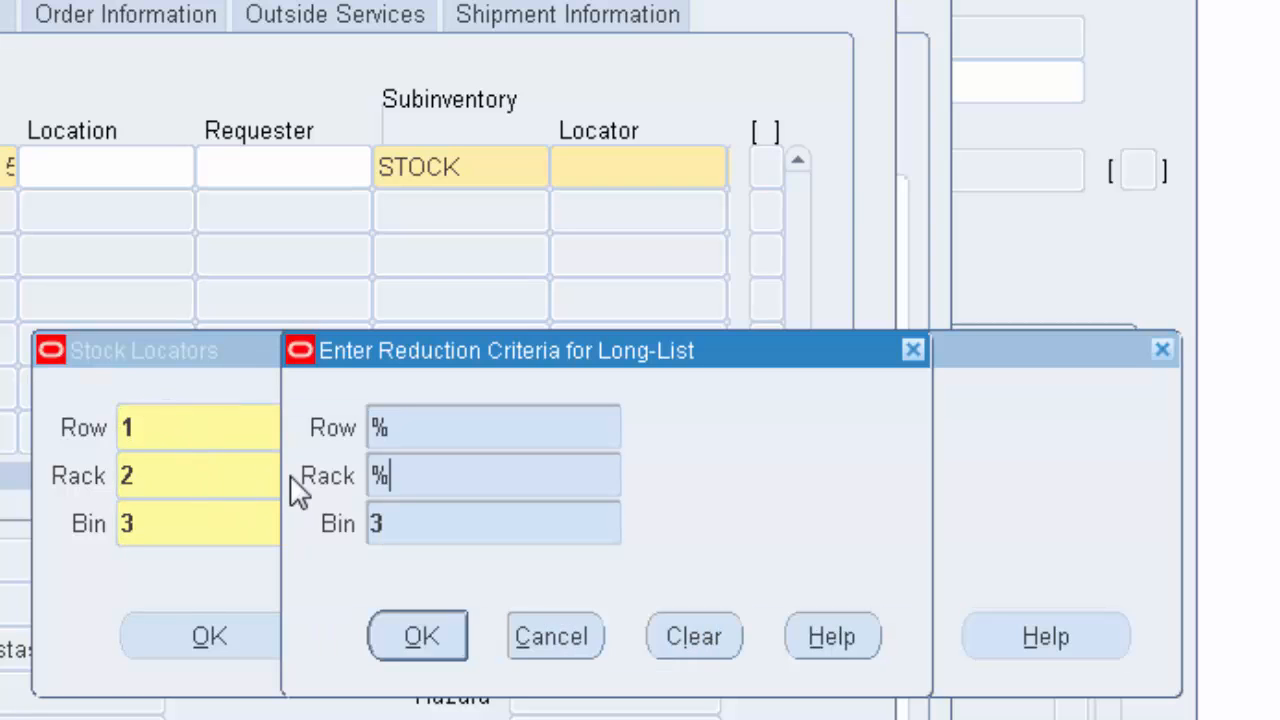
key(Tab)
text(%)
click(430, 640)
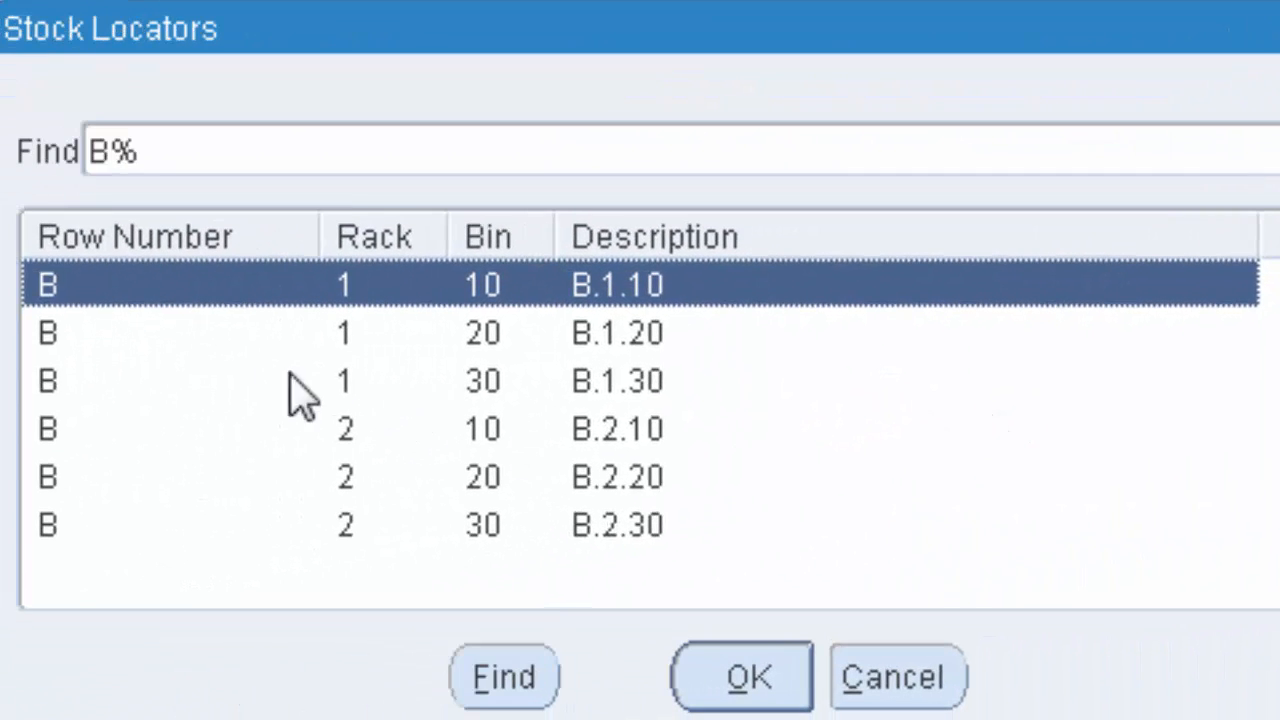
click(730, 688)
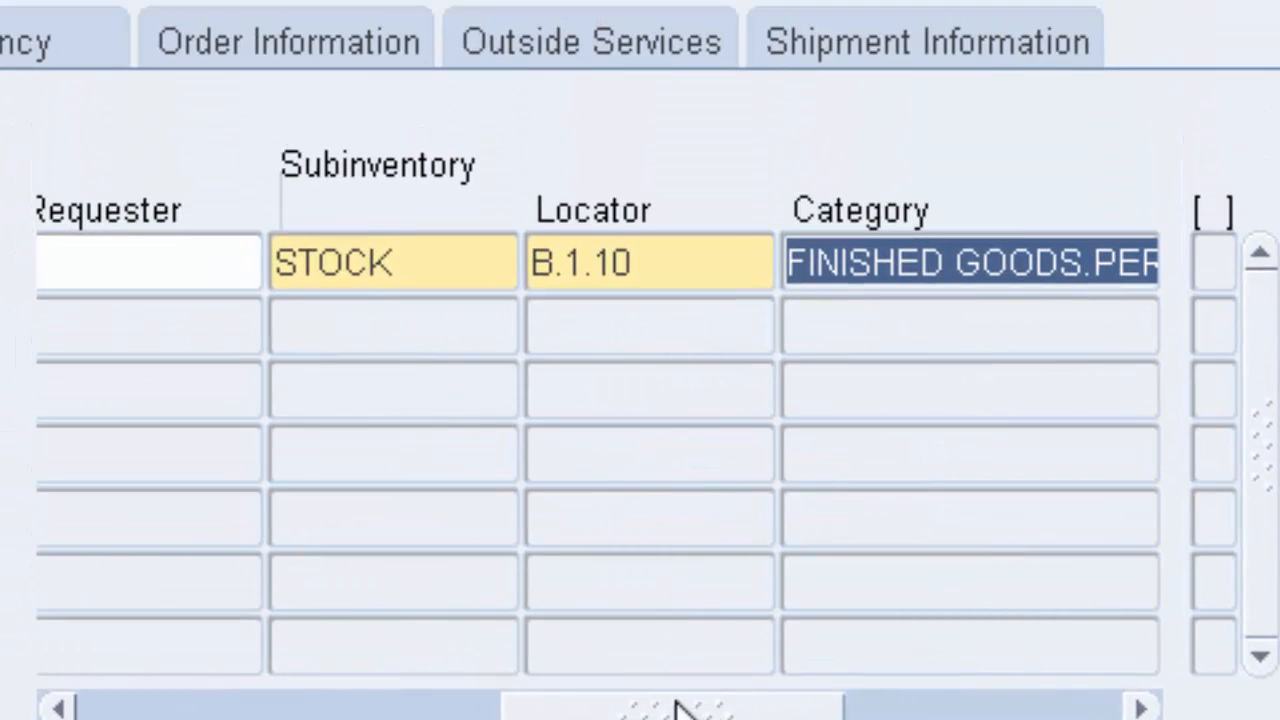
drag(680, 710, 177, 709)
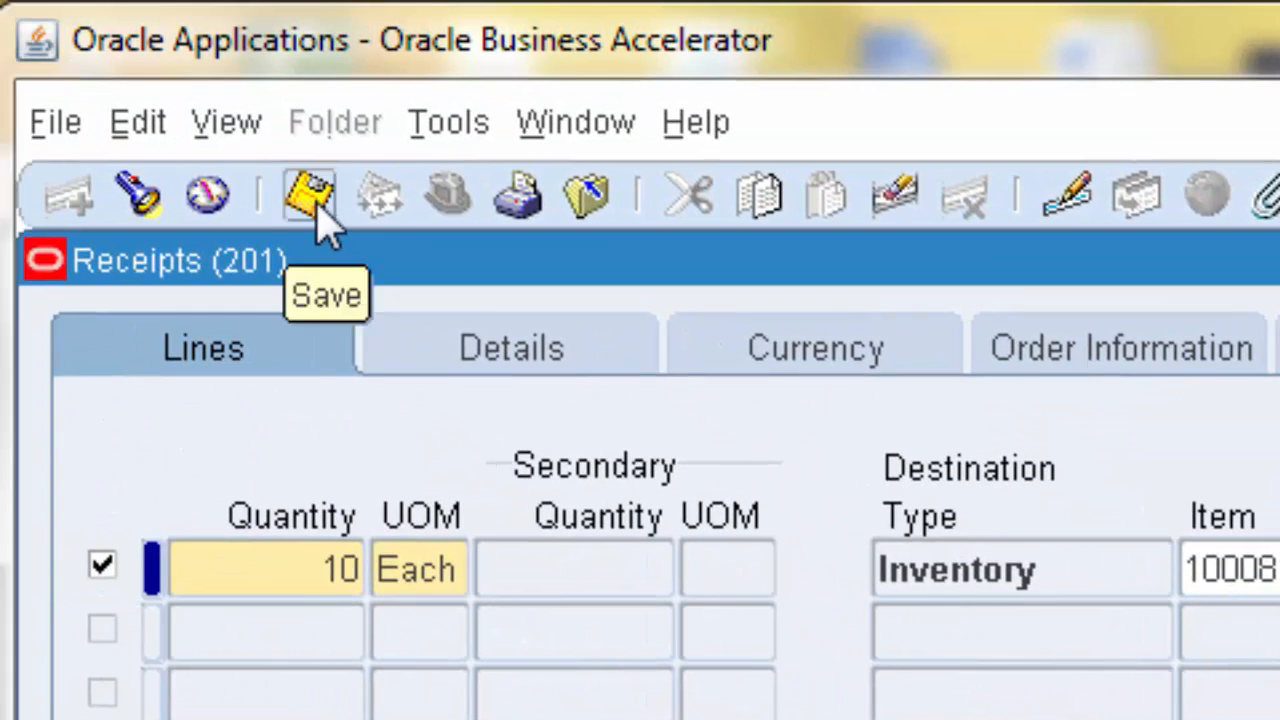
click(307, 198)
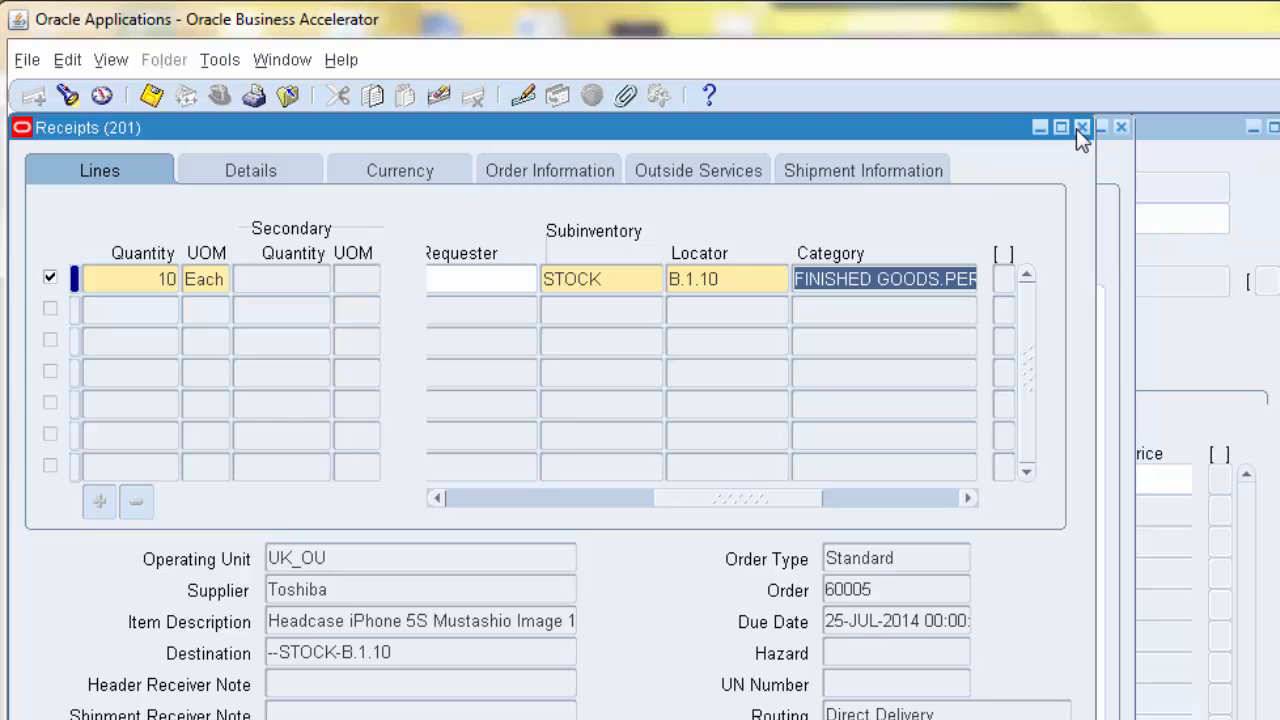
Review the receipt line's details, currency, order, outside services and shipment information, and return to the line overview.
click(232, 168)
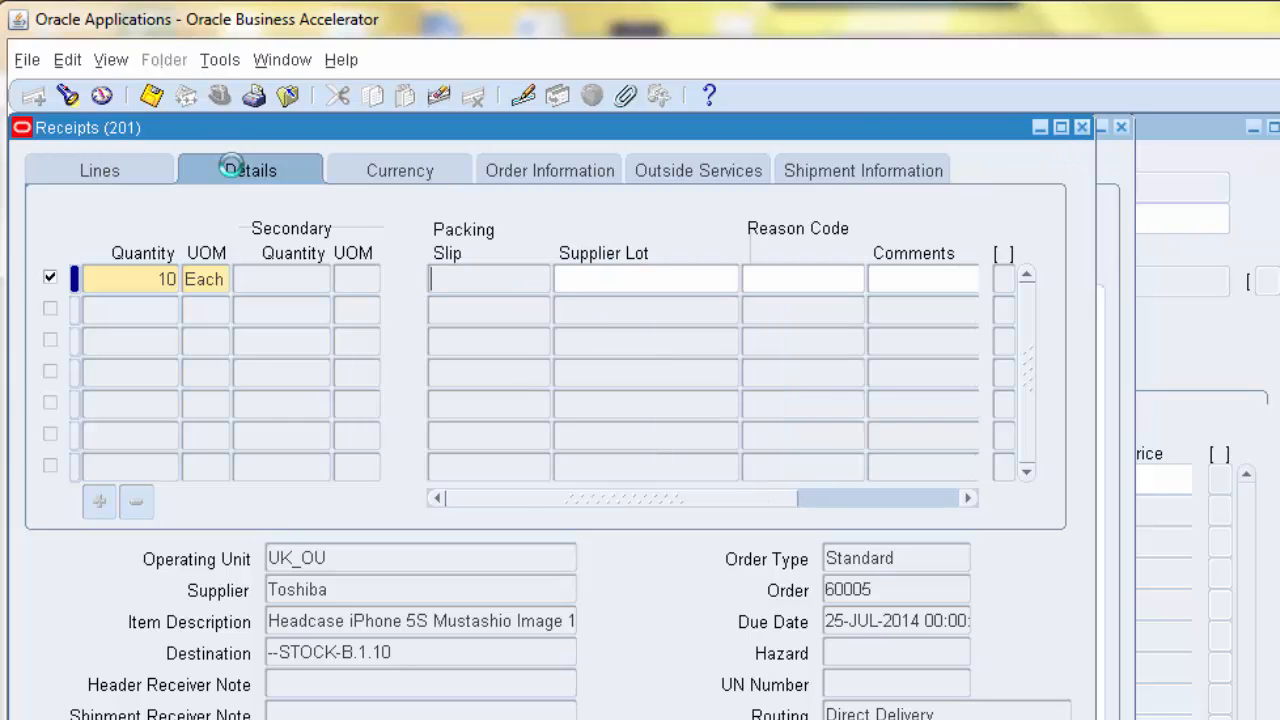
click(430, 173)
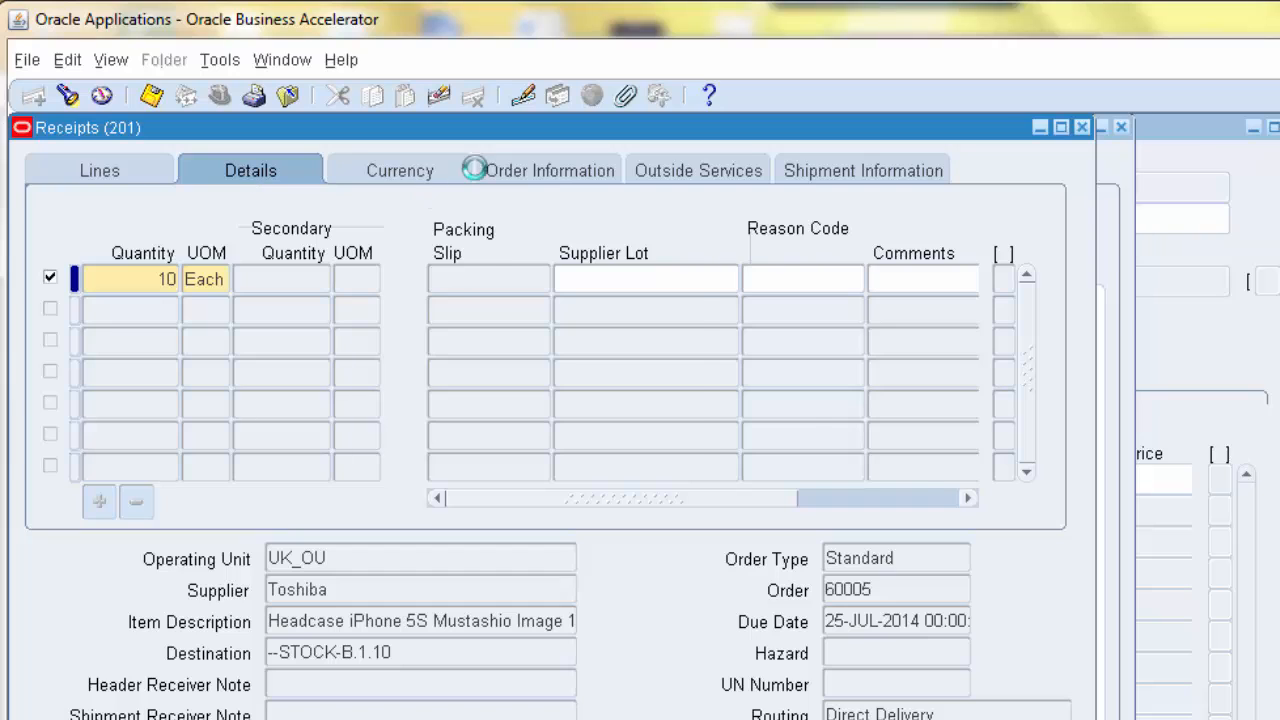
click(538, 170)
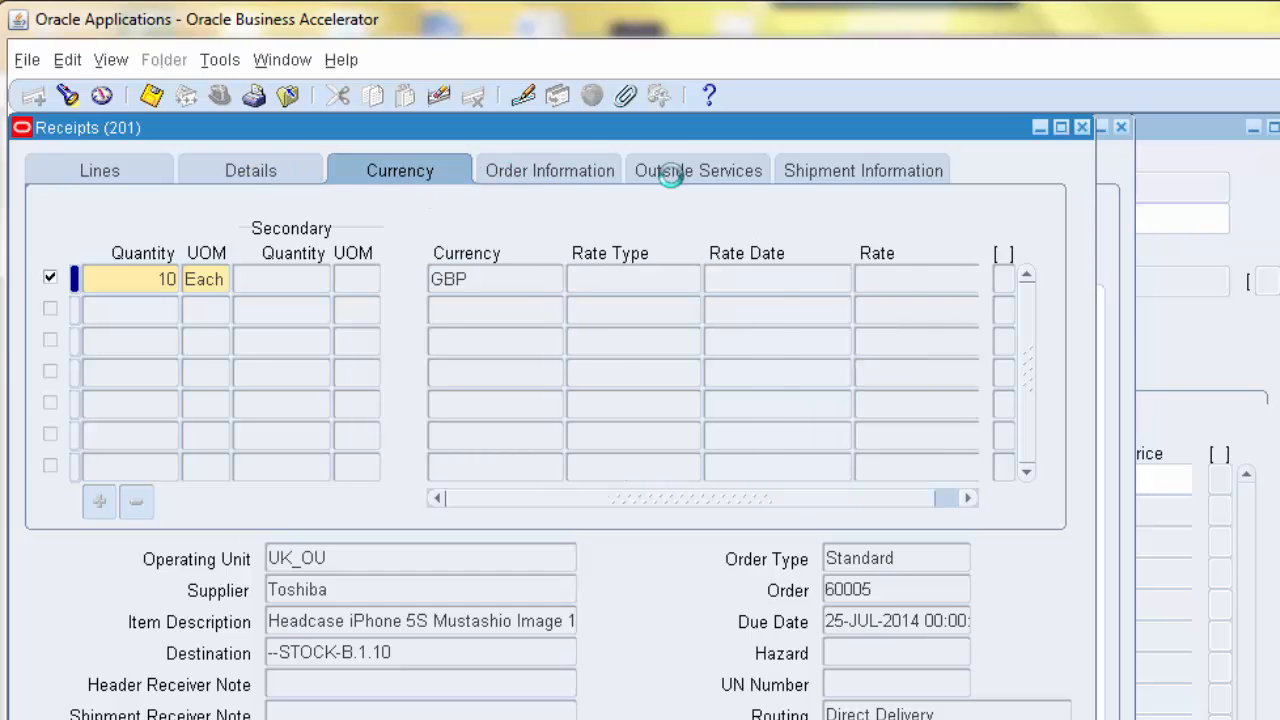
click(736, 172)
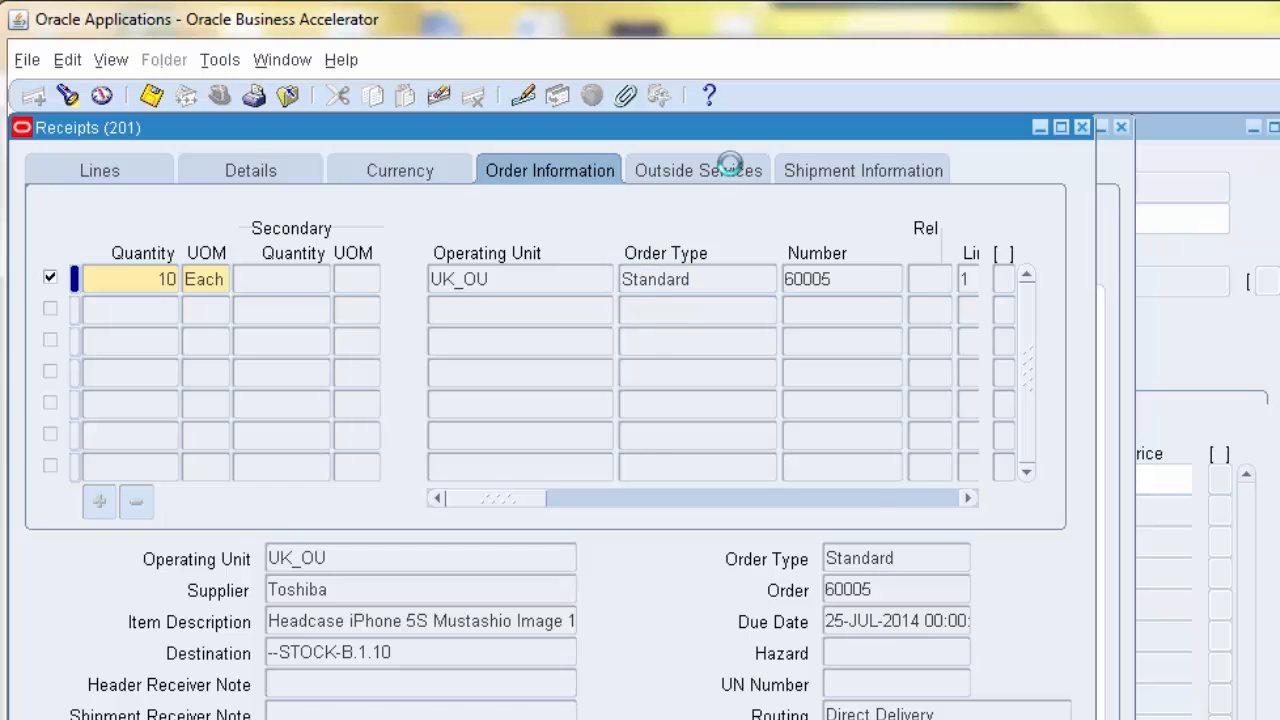
click(845, 170)
click(116, 172)
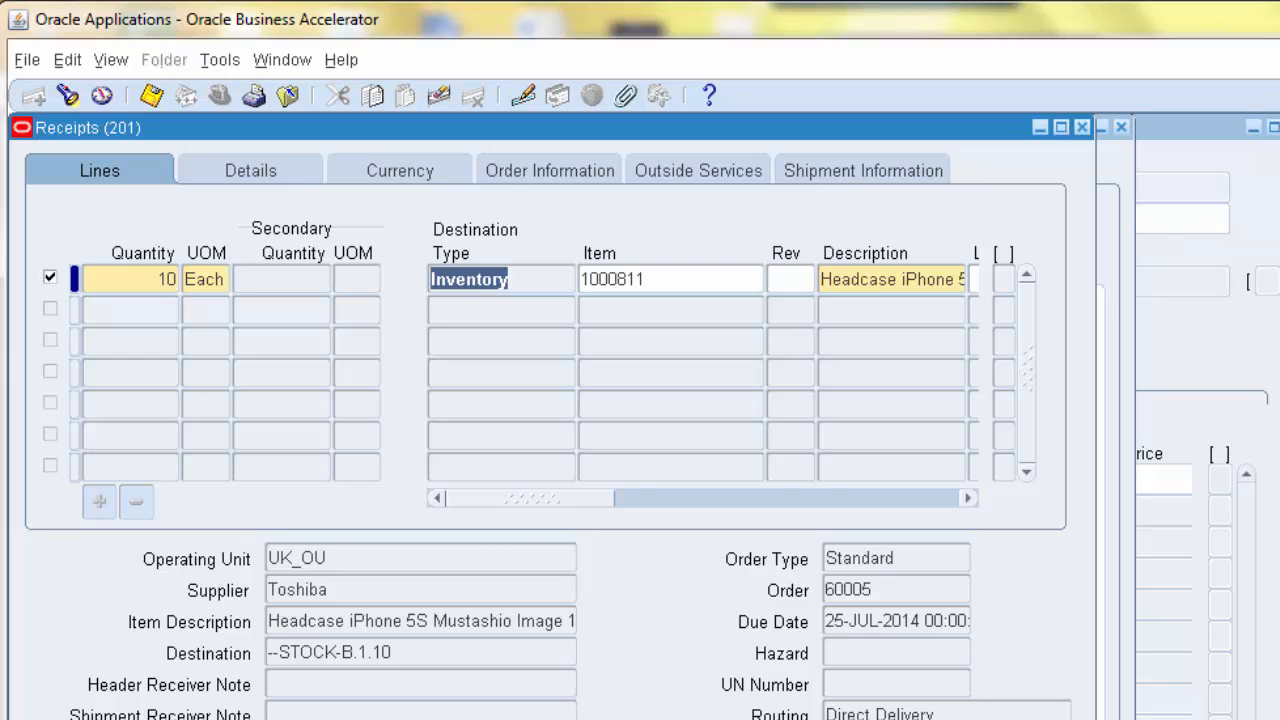
Check the receipt number in the receipt header and close the receipt windows to return to the purchase order.
click(895, 718)
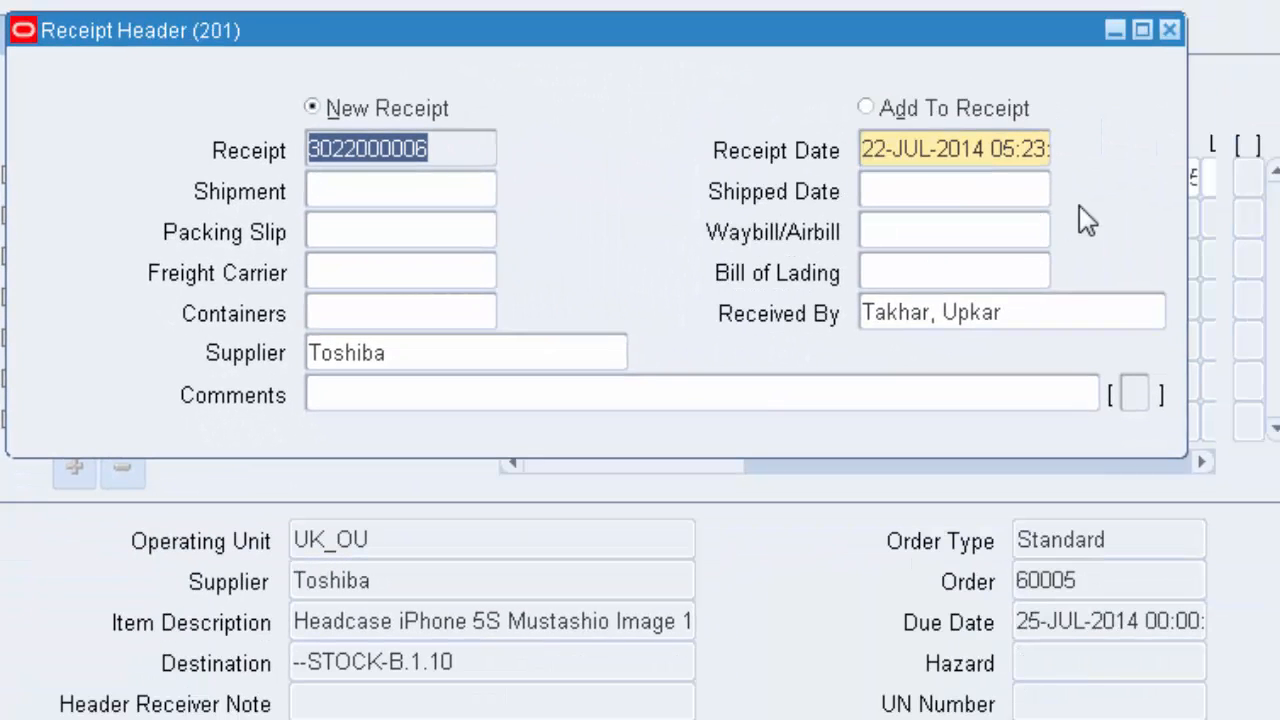
click(1172, 31)
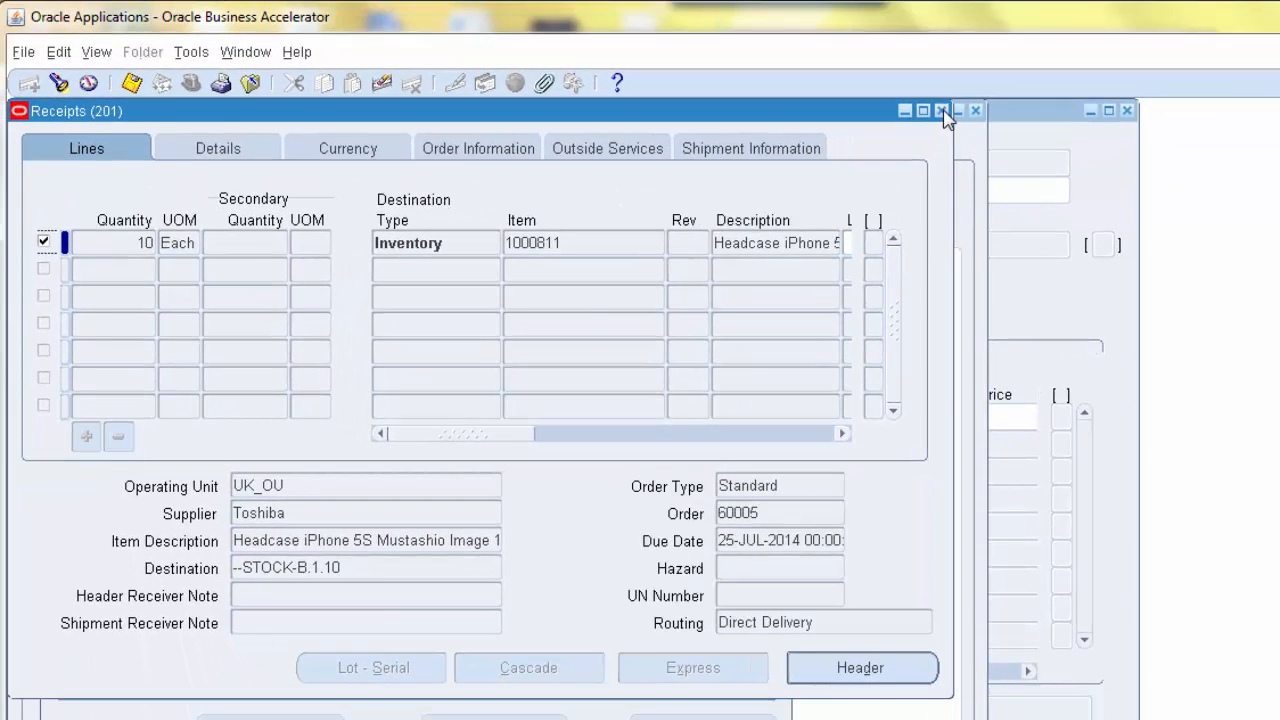
click(972, 109)
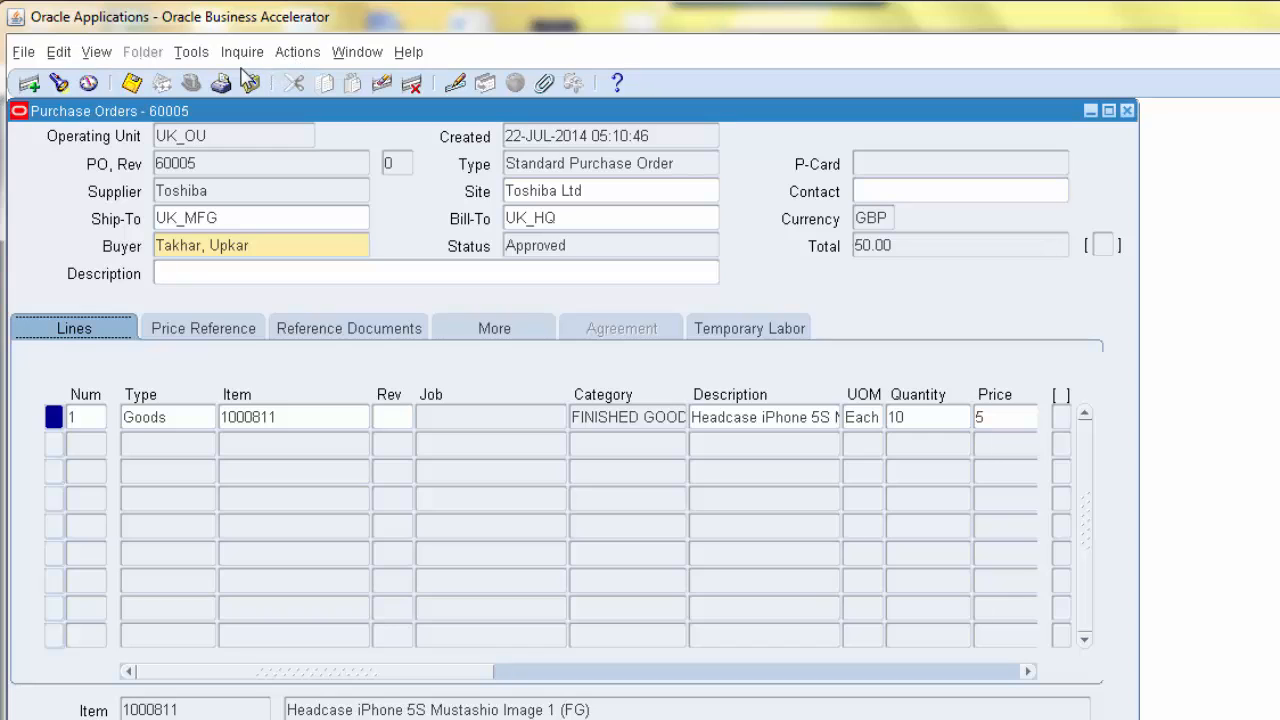
Open the printable document of the purchase order and examine its type, order number and creator.
click(297, 54)
mouse_move(245, 55)
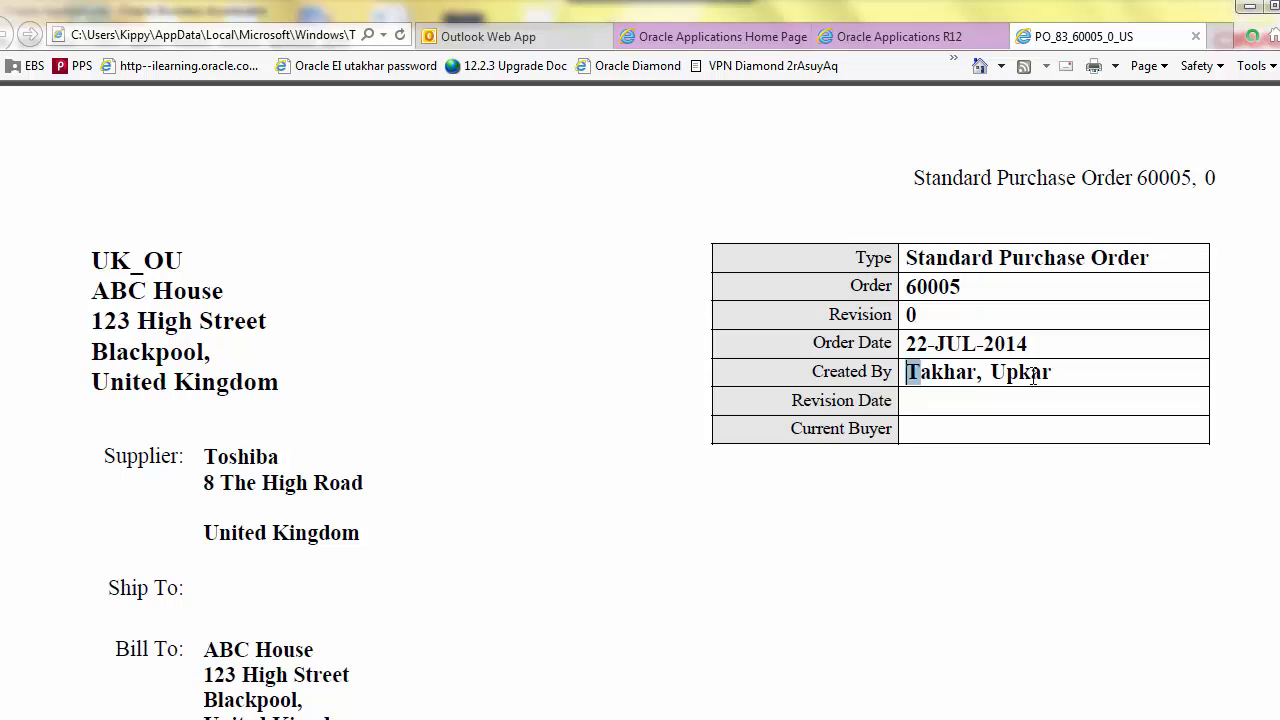
drag(906, 372, 1120, 385)
drag(913, 257, 1125, 277)
drag(997, 258, 948, 286)
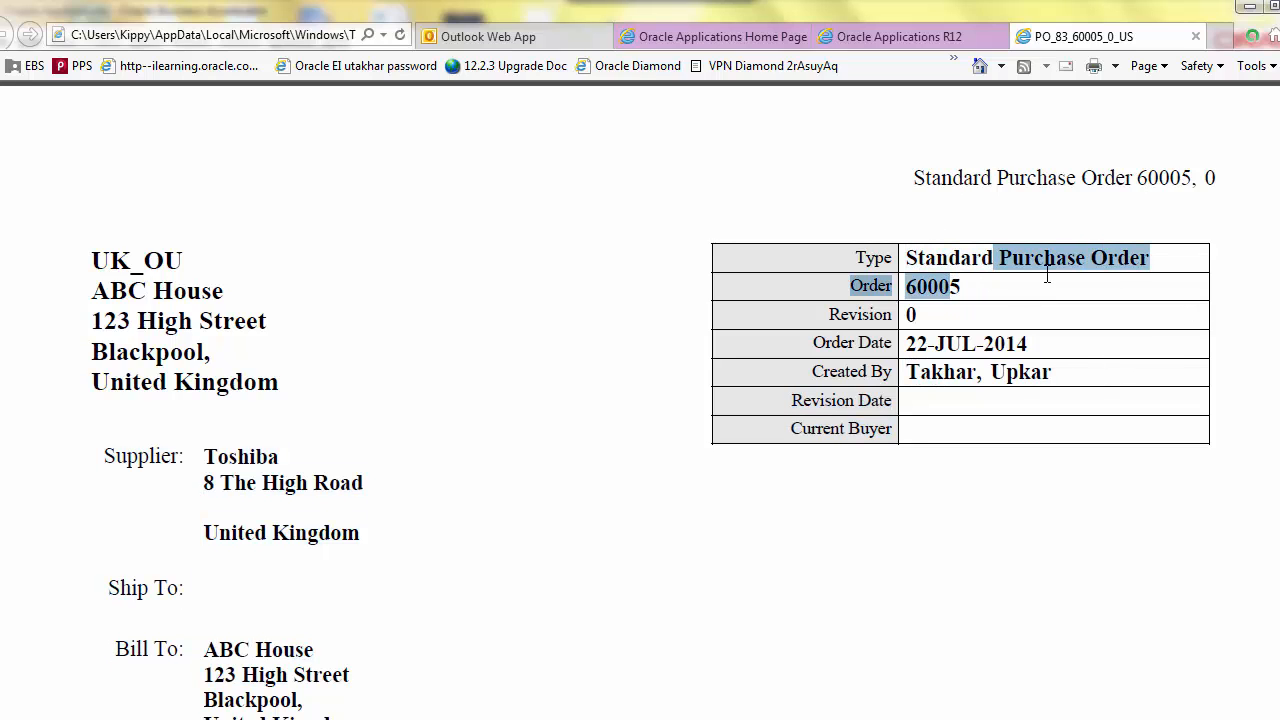
click(809, 194)
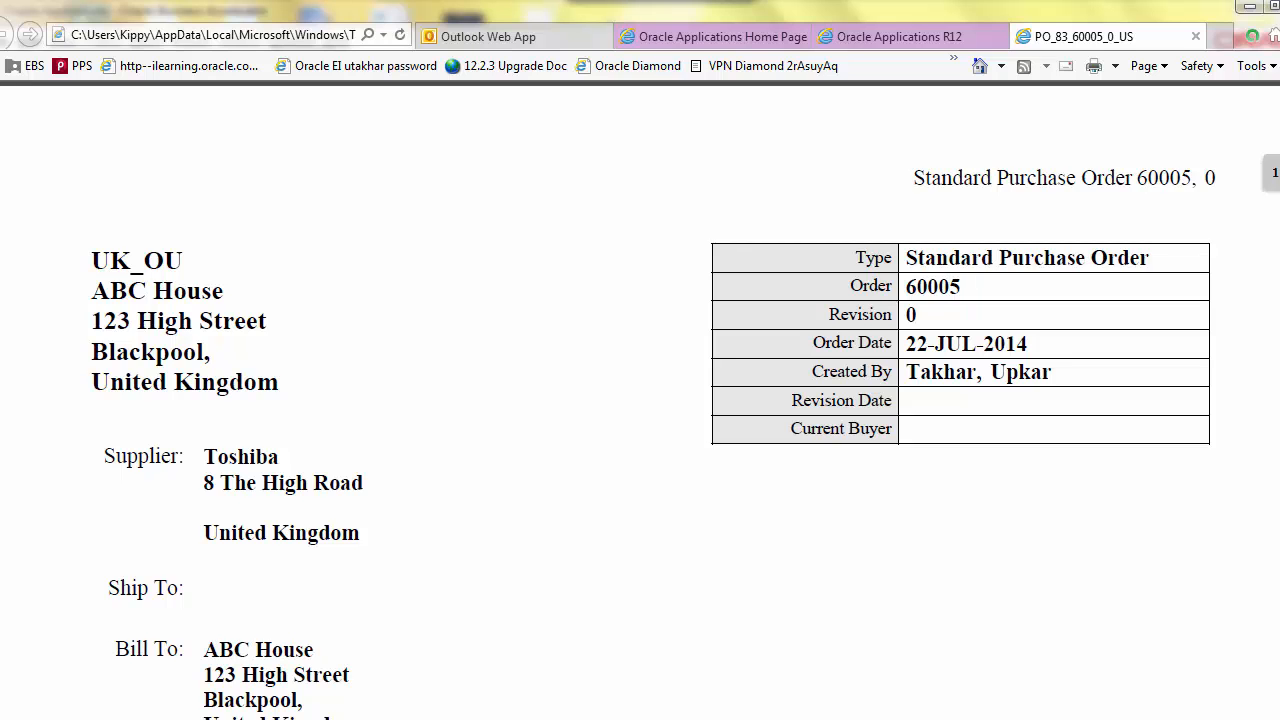
Examine the supplier, billing address, payment terms, item line and total in the purchase order document.
scroll(640, 400, down, 3)
scroll(640, 400, down, 4)
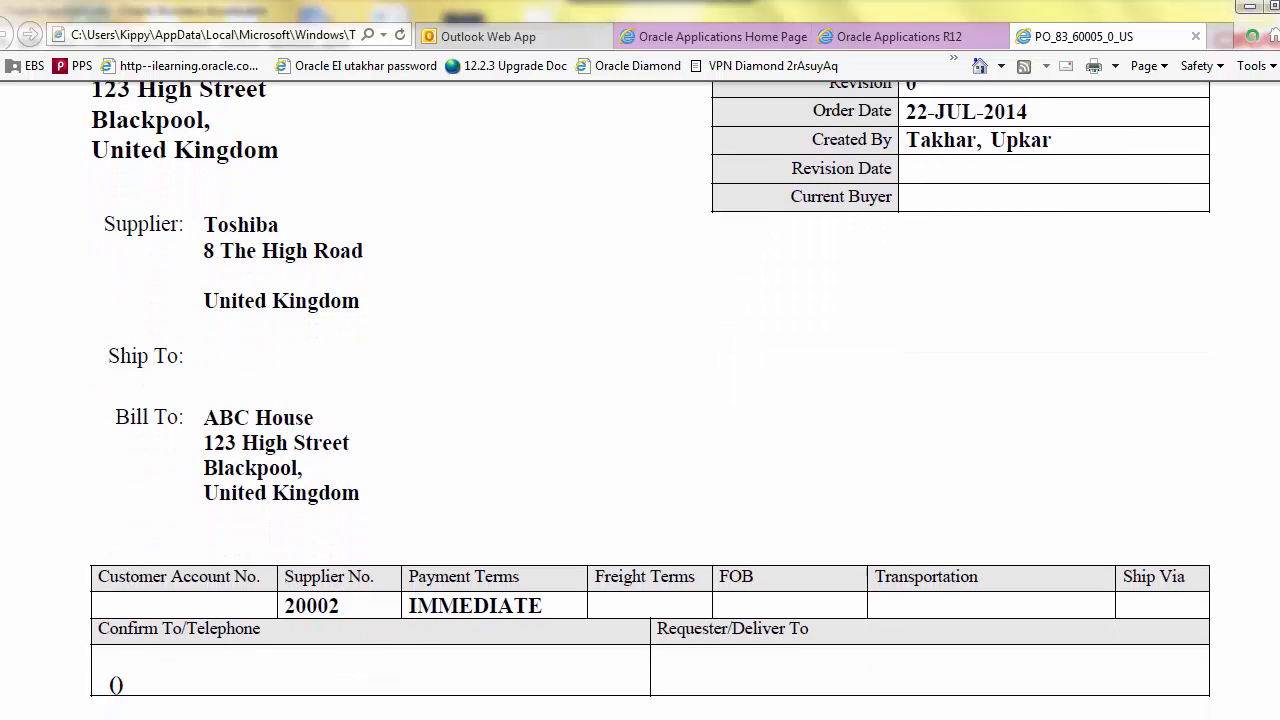
scroll(640, 400, down, 5)
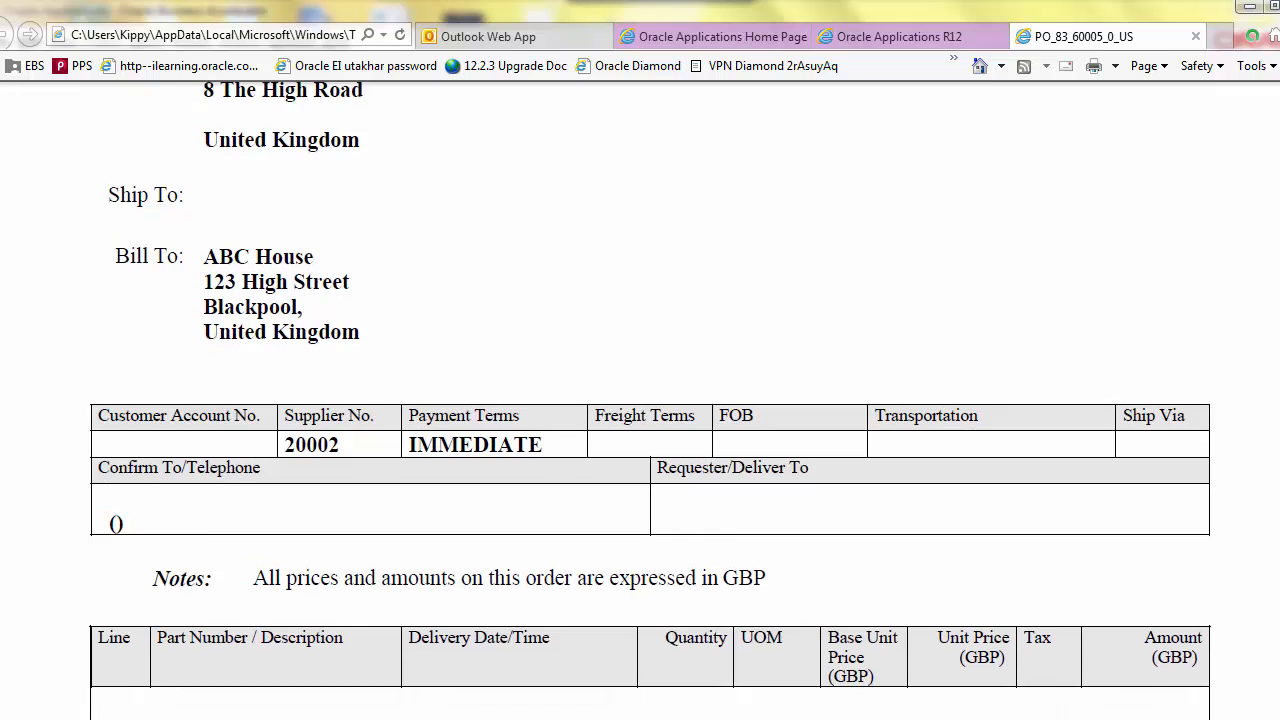
scroll(640, 400, down, 5)
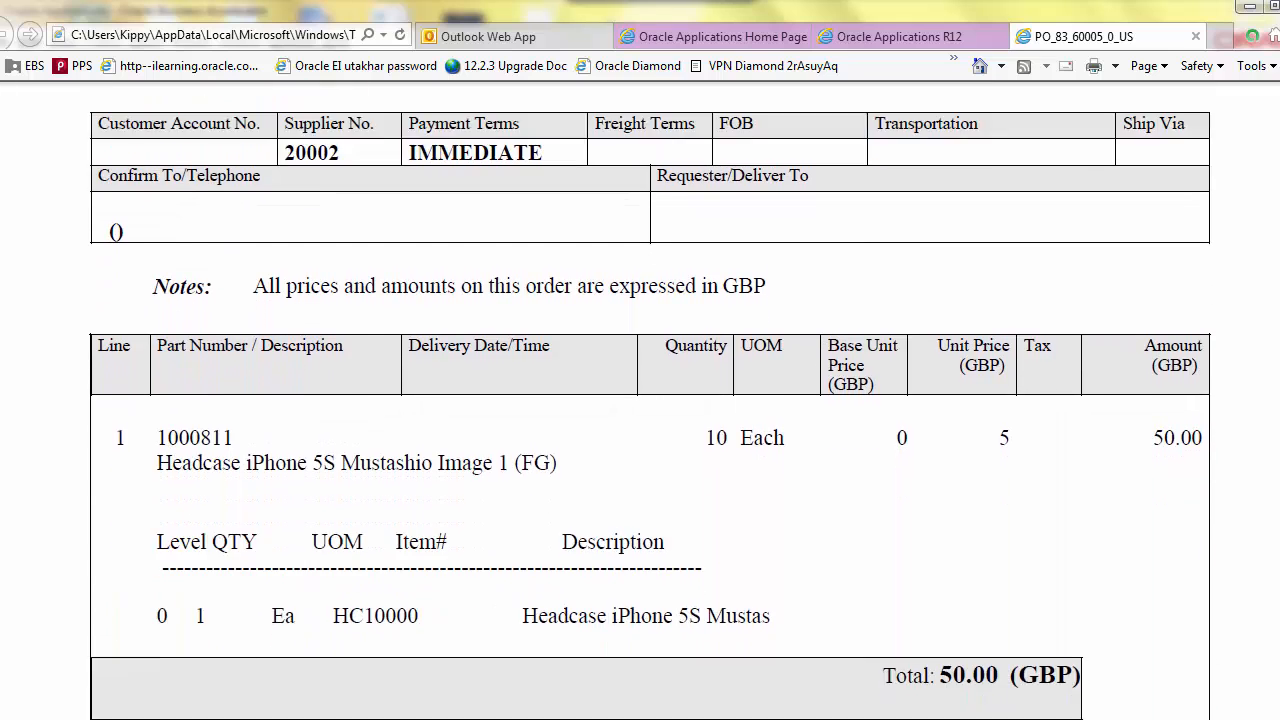
scroll(640, 400, down, 5)
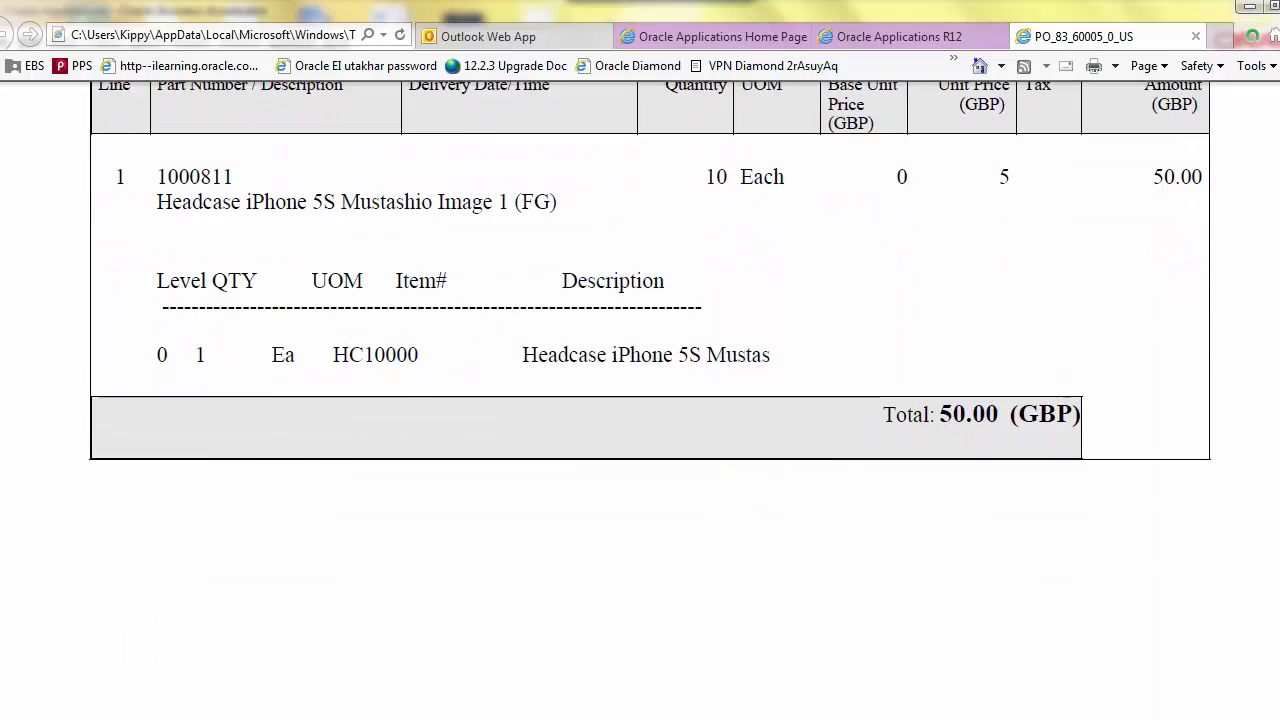
scroll(950, 287, up, 15)
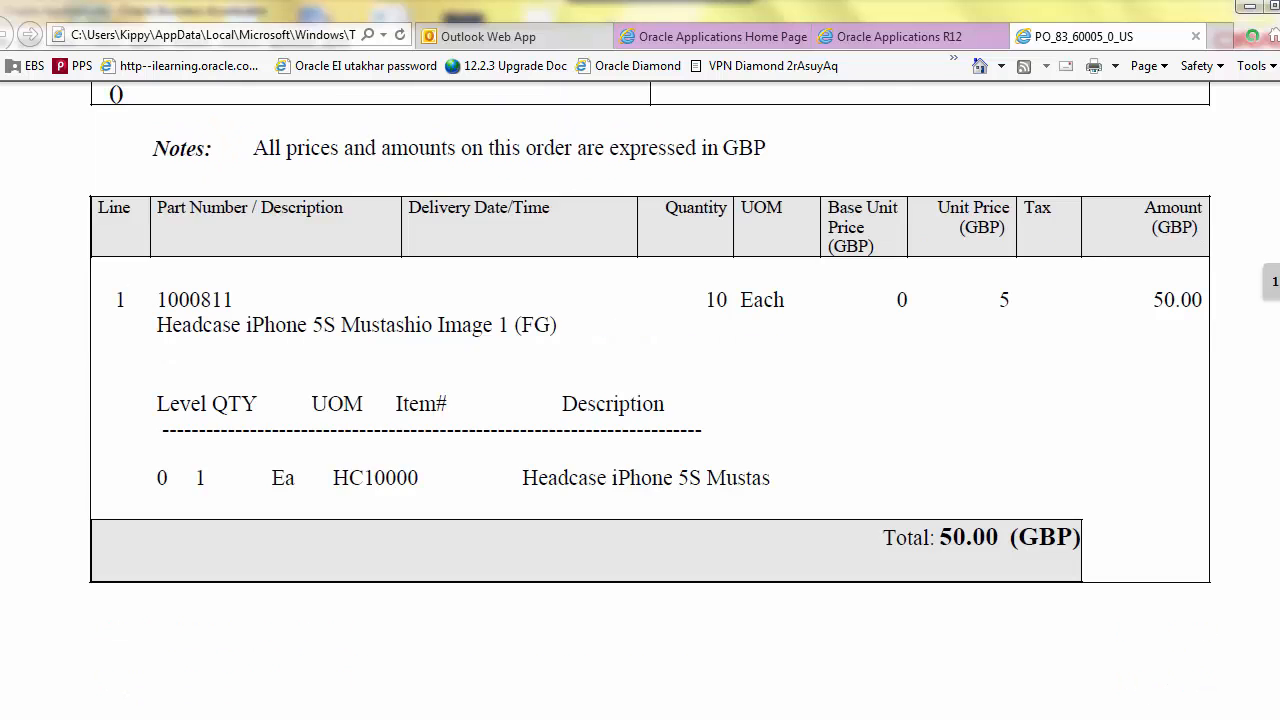